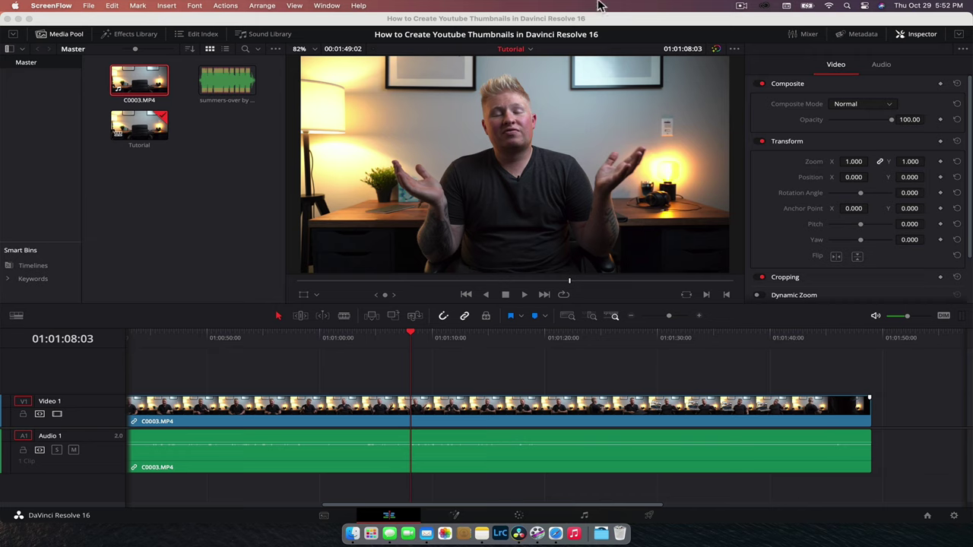
Scrub the timeline to the frame at 01:01:40:08 where the presenter holds up the laptop.
left_click(595, 19)
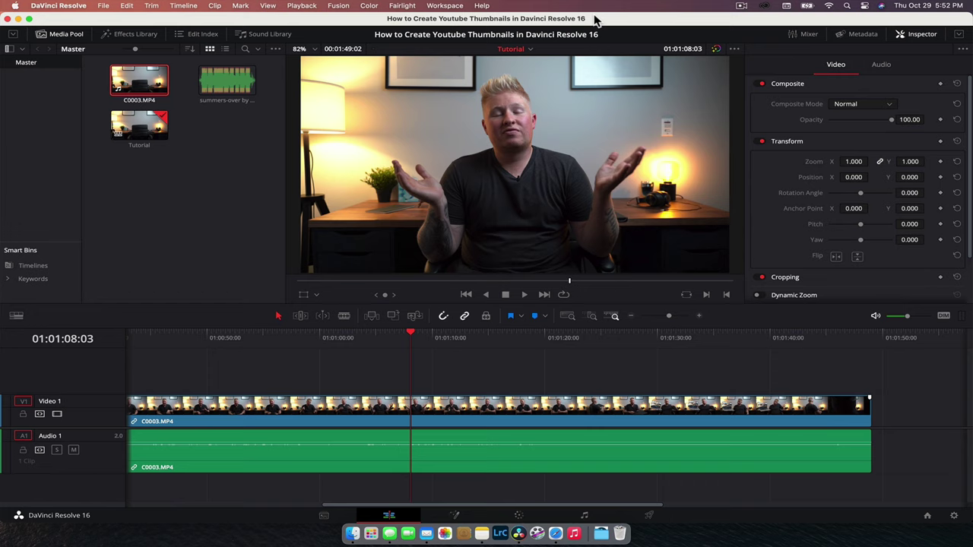
scroll(311, 387, "left", 5)
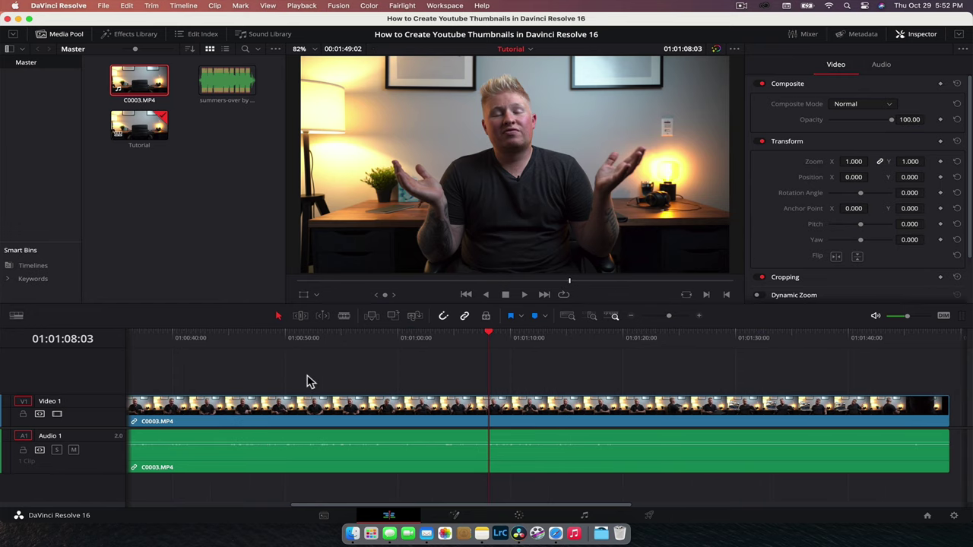
left_click_drag(176, 341, 358, 378)
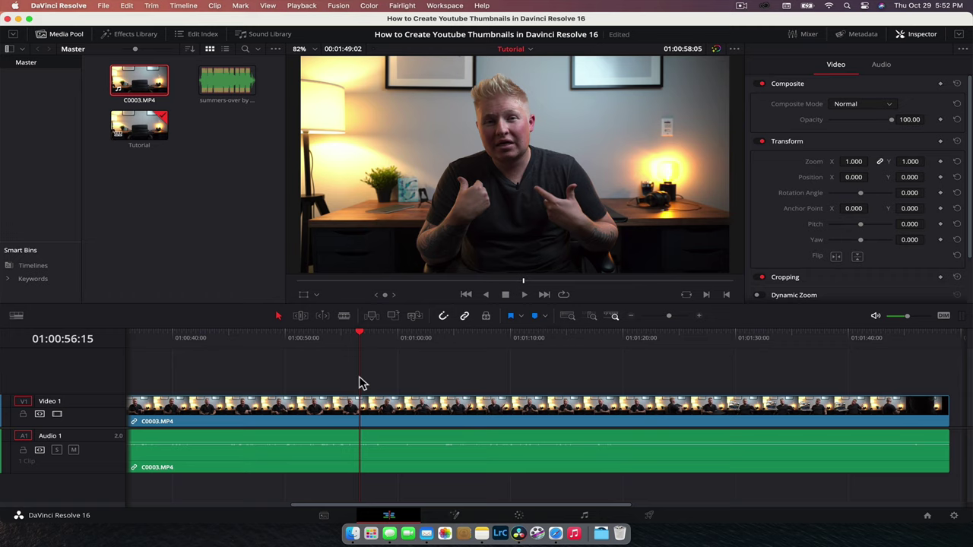
scroll(361, 383, "right", 5)
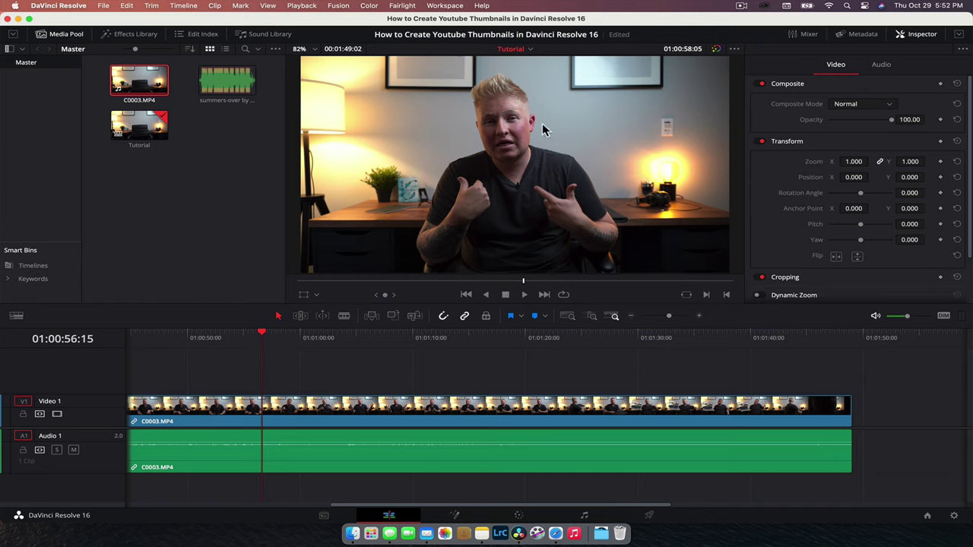
left_click_drag(596, 337, 755, 338)
Split C0003.MP4 at 01:01:40:08 and set the following clip's speed to Freeze Frame.
key("super+b")
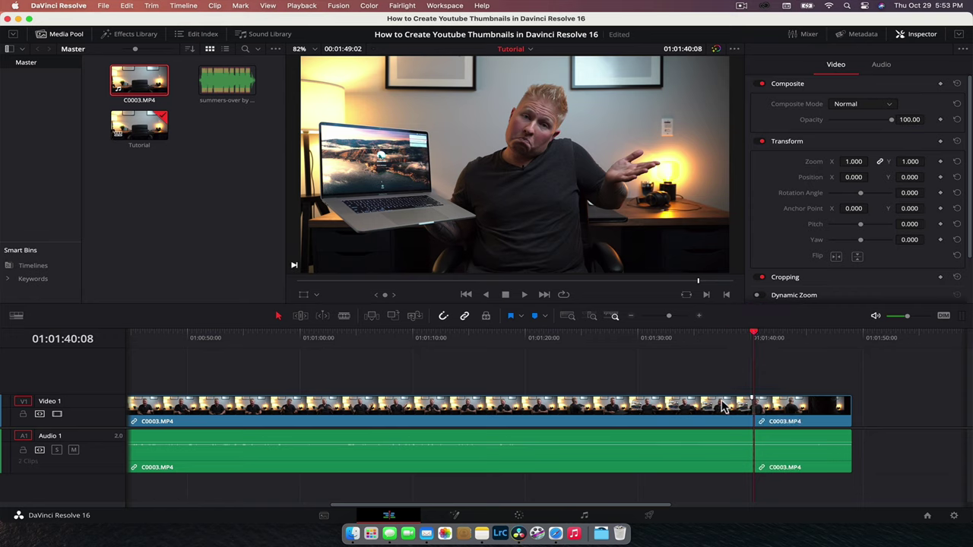
key("super+equal")
left_click(585, 399)
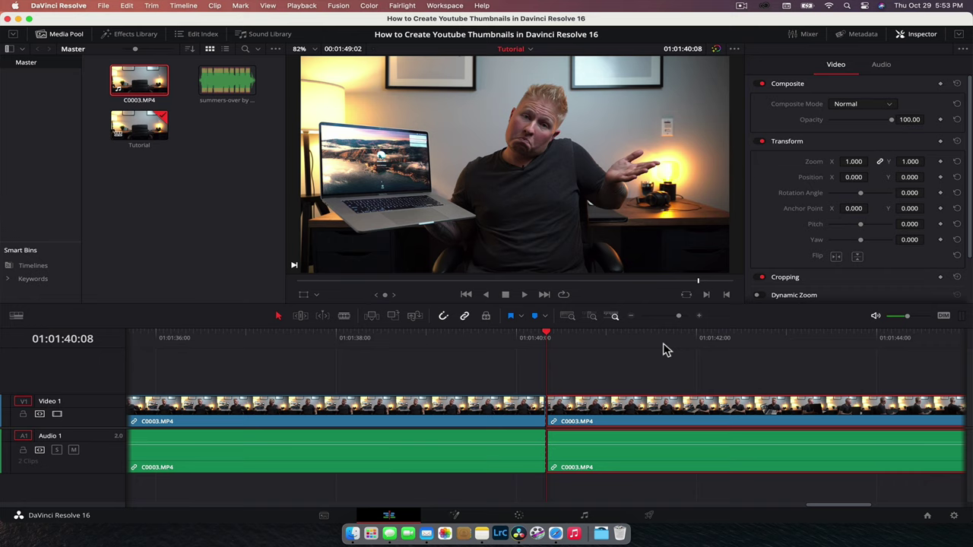
key("super+r")
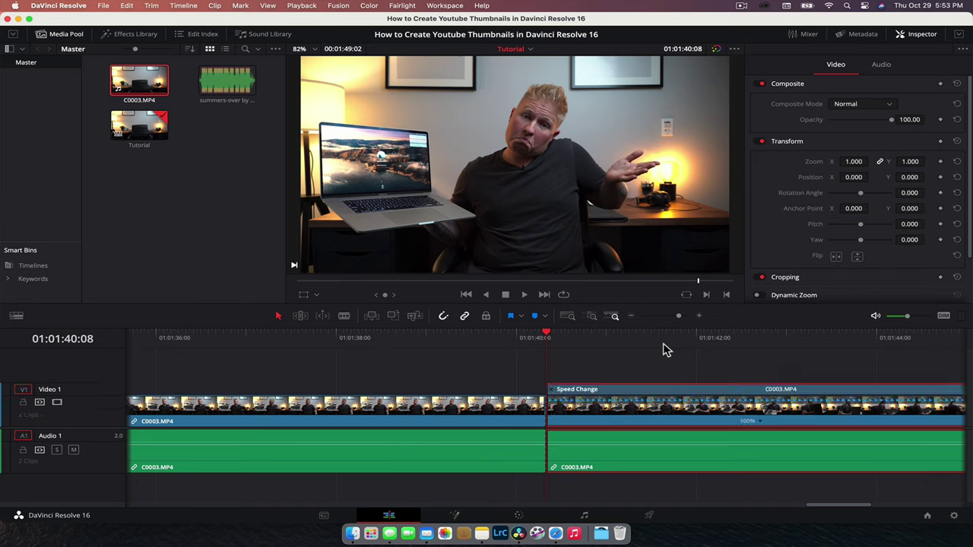
left_click(759, 422)
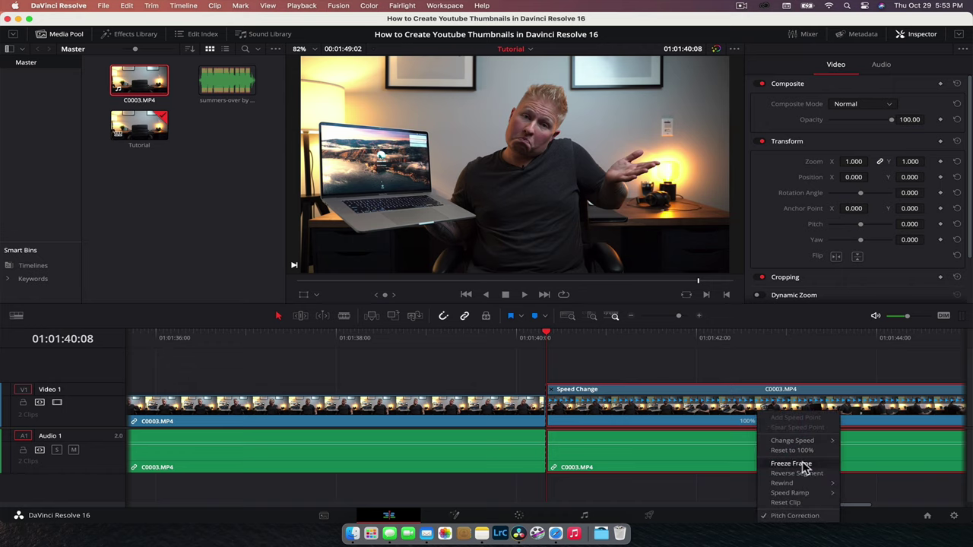
left_click(791, 464)
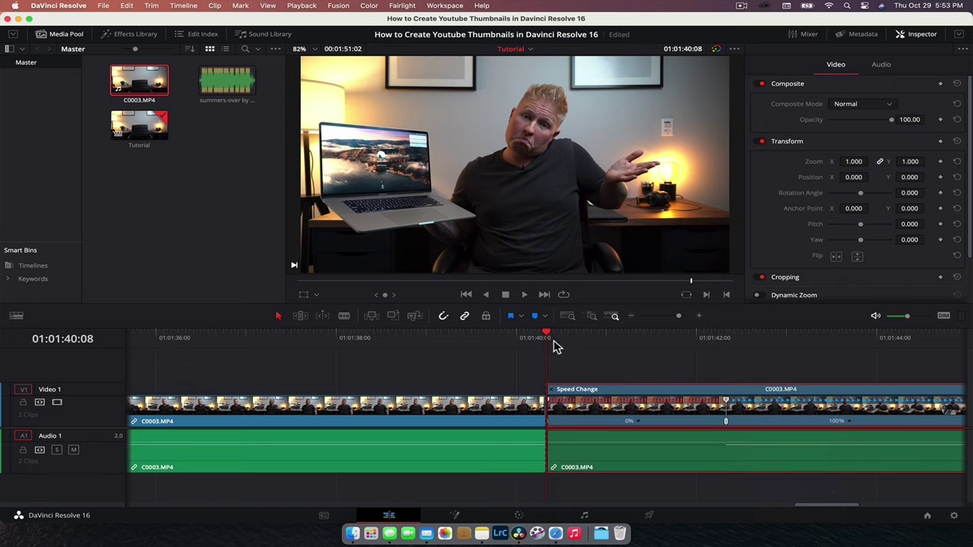
Cut where the freeze ends to isolate the frozen piece, and park the playhead on it.
key("space")
key("super+b")
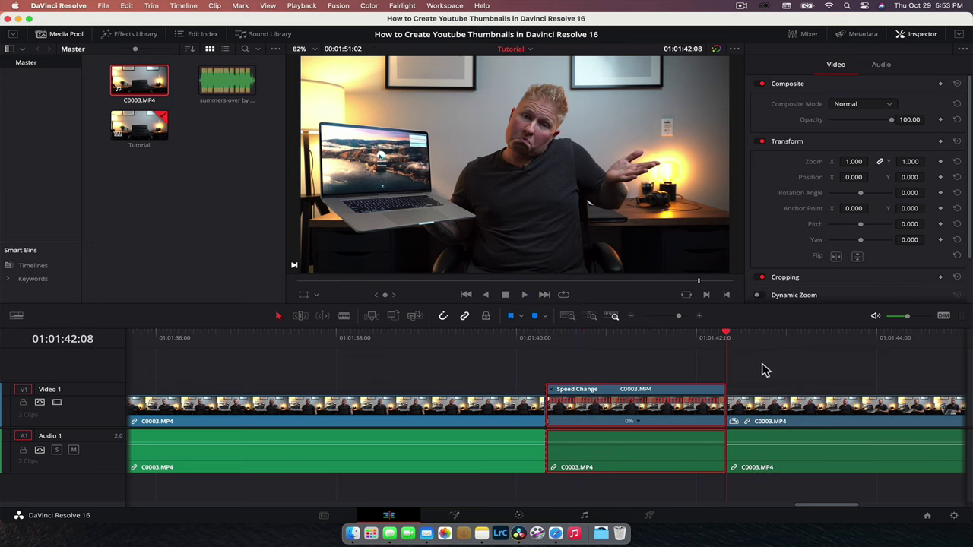
left_click_drag(728, 338, 560, 363)
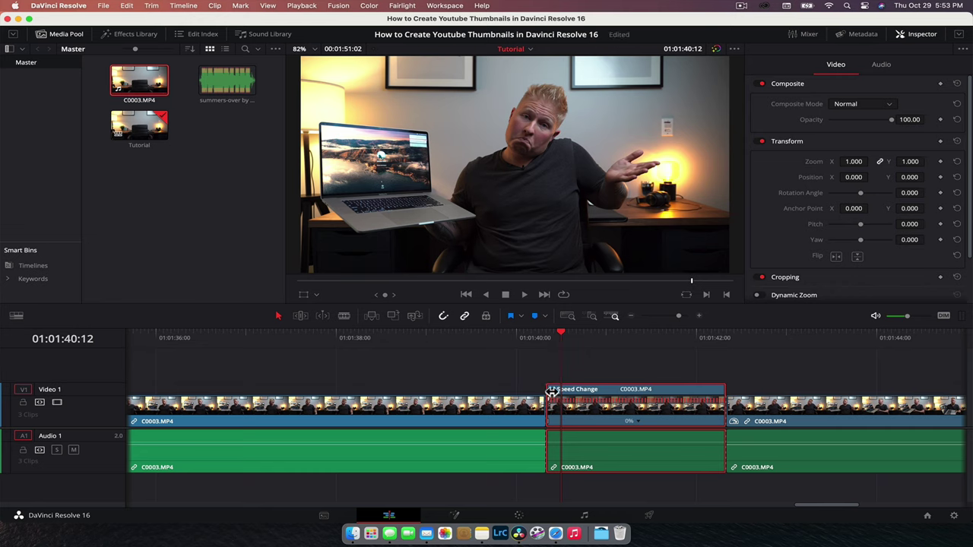
key("super+r")
left_click_drag(559, 335, 698, 347)
left_click(622, 338)
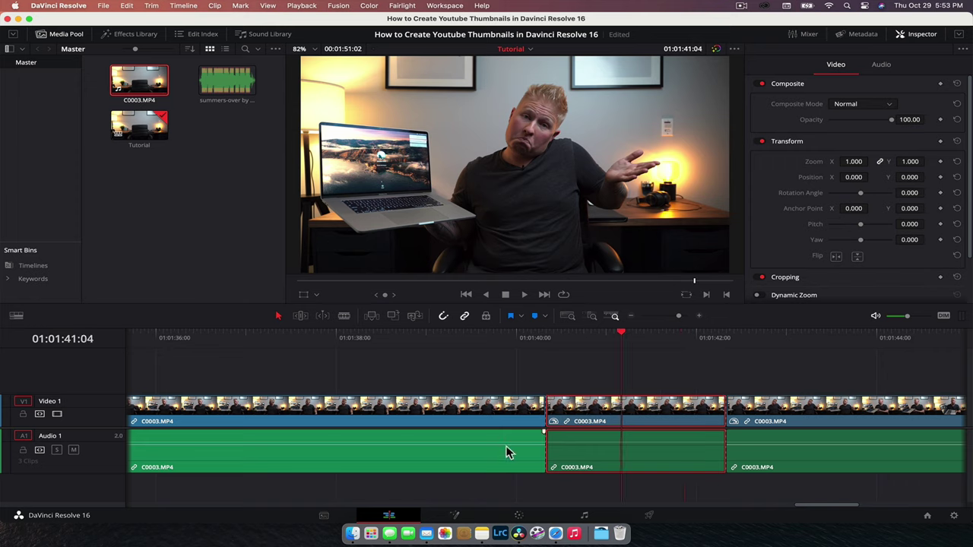
Open the frozen clip in Fusion, enlarge the viewer, and arrange MediaIn1 and MediaOut1 in the graph.
left_click(456, 516)
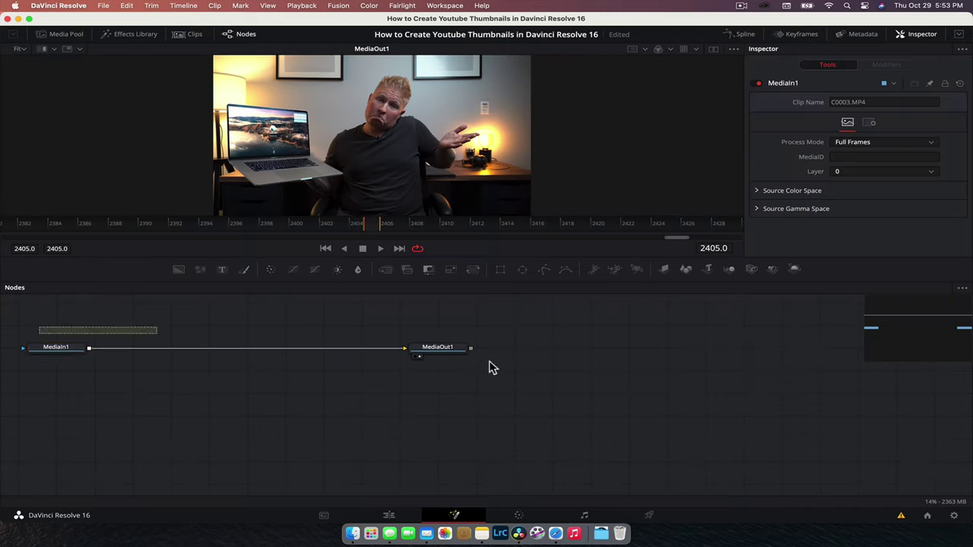
left_click(536, 358)
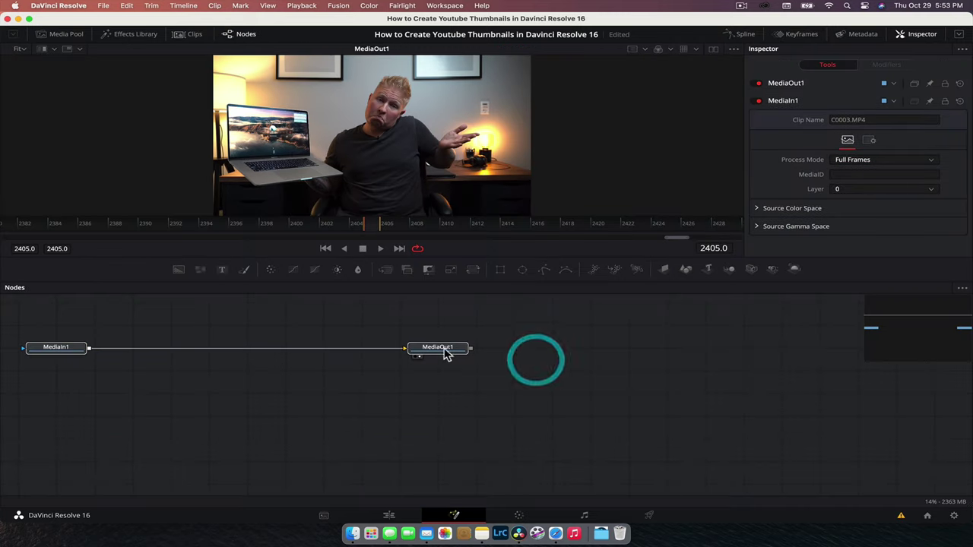
left_click_drag(445, 352, 709, 409)
left_click(708, 409)
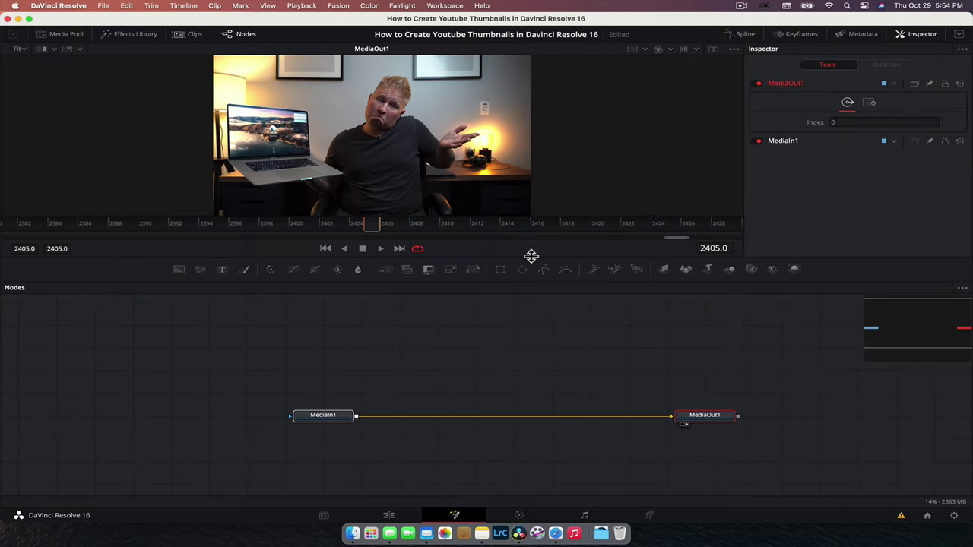
left_click_drag(530, 256, 536, 319)
left_click_drag(317, 441, 799, 479)
left_click_drag(717, 478, 700, 429)
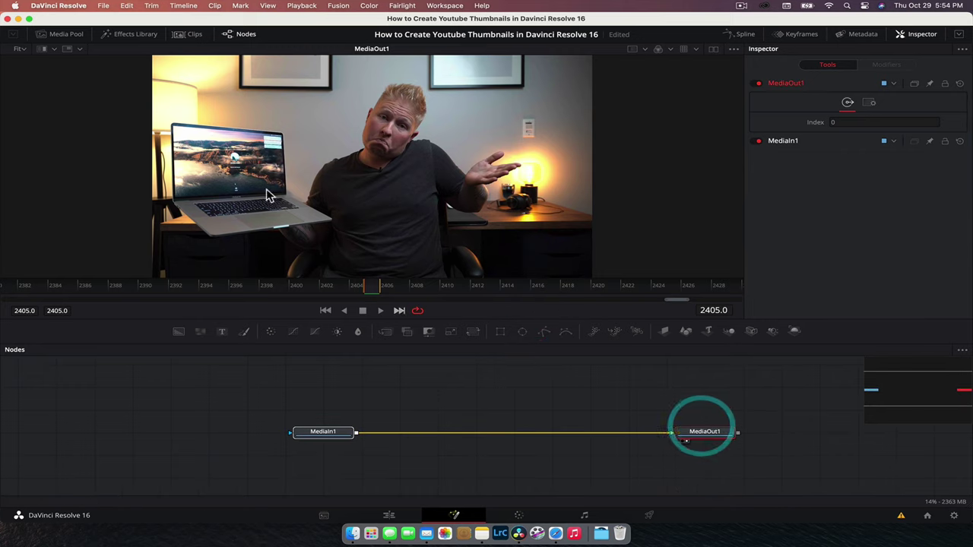
Add a Transform after MediaIn1 with Size 1.168, center shifted right, Angle -0.4.
left_click(327, 431)
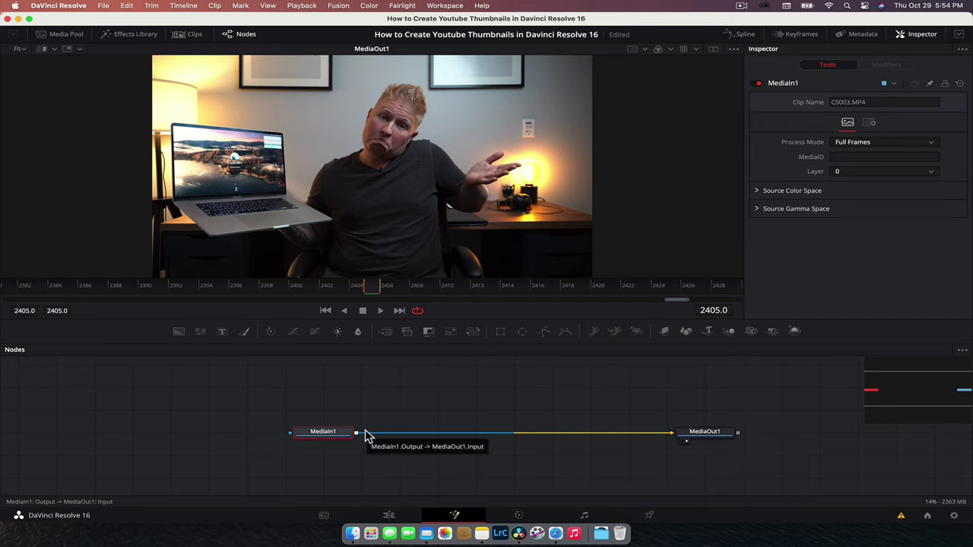
key("shift+space")
type("trans")
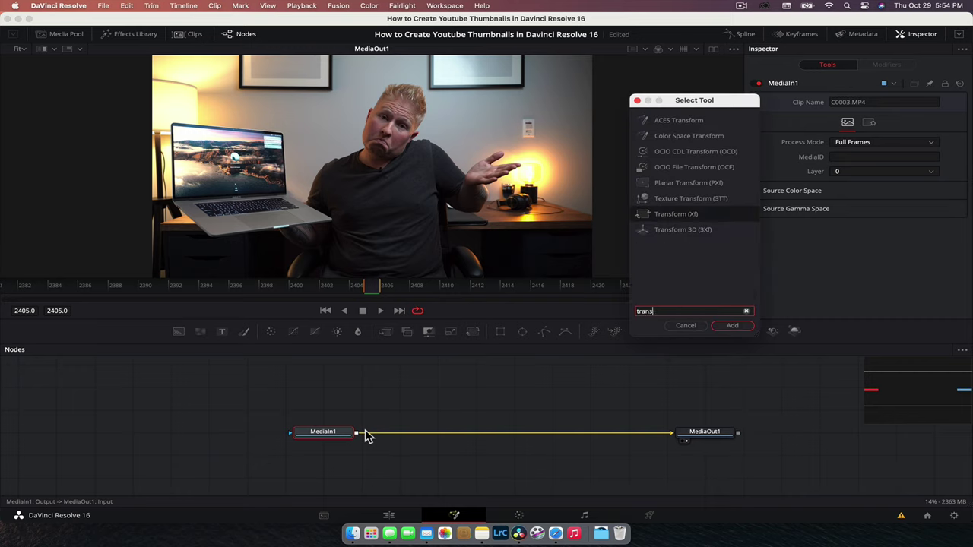
key("Return")
left_click_drag(926, 177, 611, 174)
left_click_drag(380, 168, 414, 173)
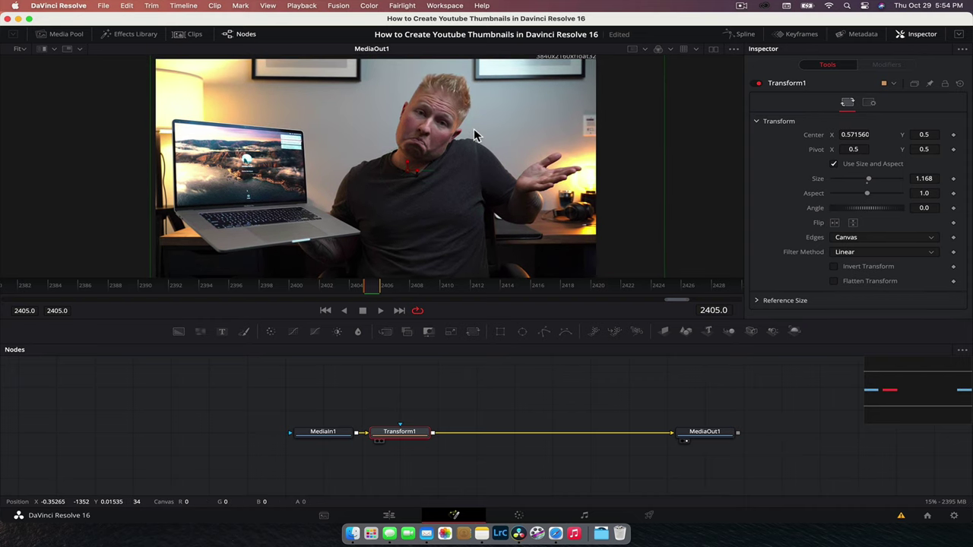
left_click_drag(414, 164, 411, 159)
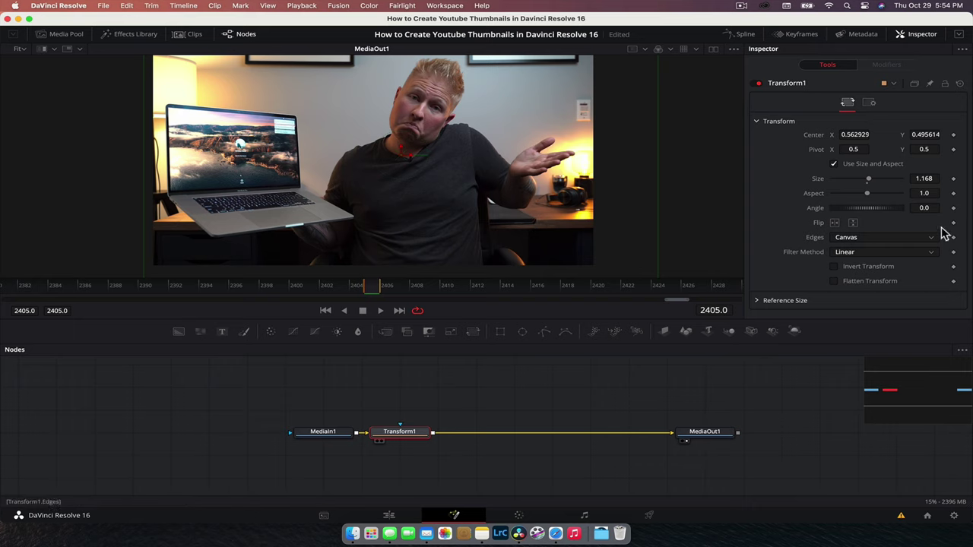
left_click_drag(927, 213, 912, 213)
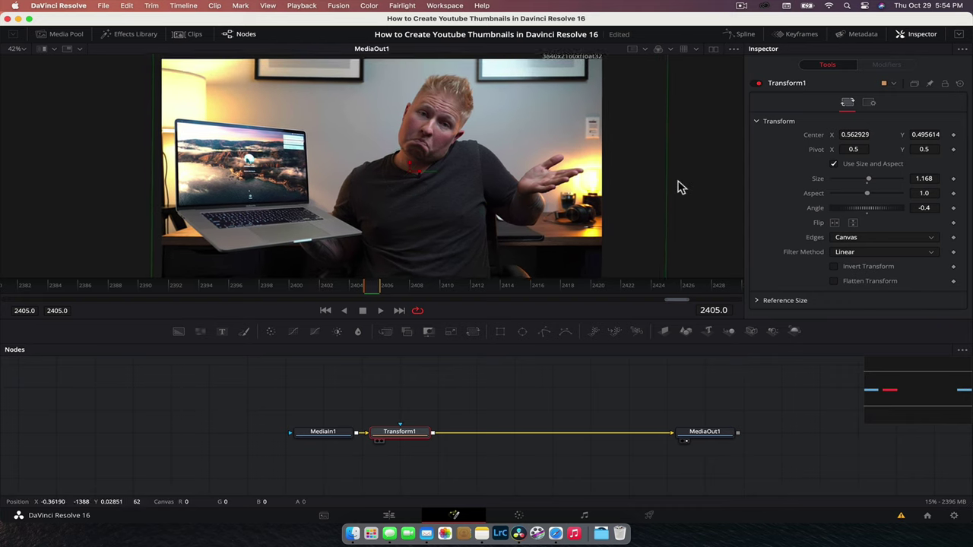
left_click(531, 408)
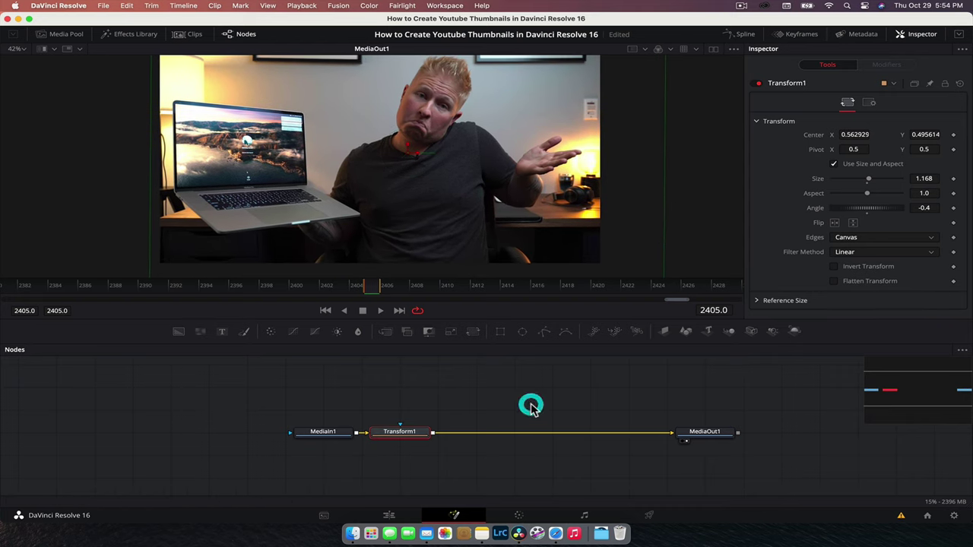
left_click(325, 432)
Move MediaIn1 further left and place Transform1 close beside it.
left_click_drag(342, 434, 272, 434)
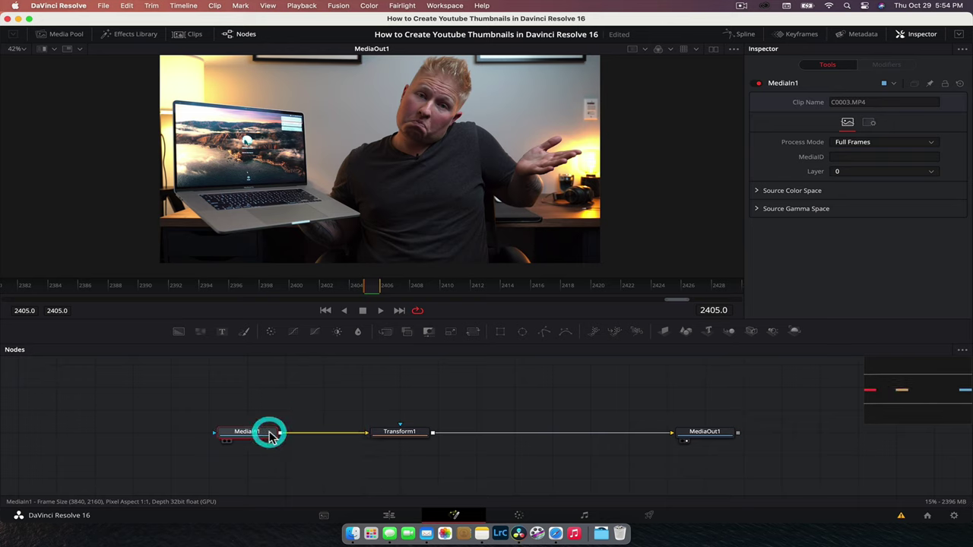
left_click_drag(413, 430, 367, 438)
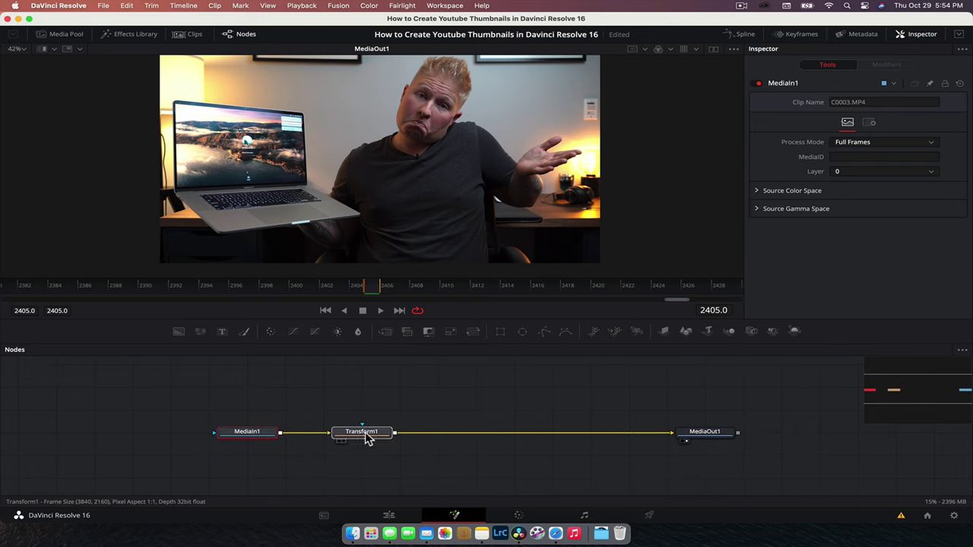
left_click(366, 436)
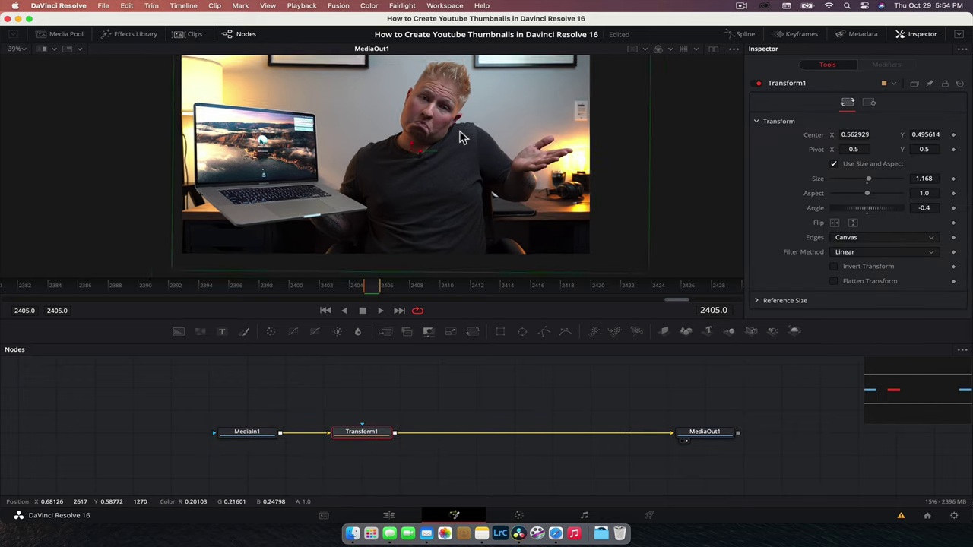
scroll(462, 137, "down", 2)
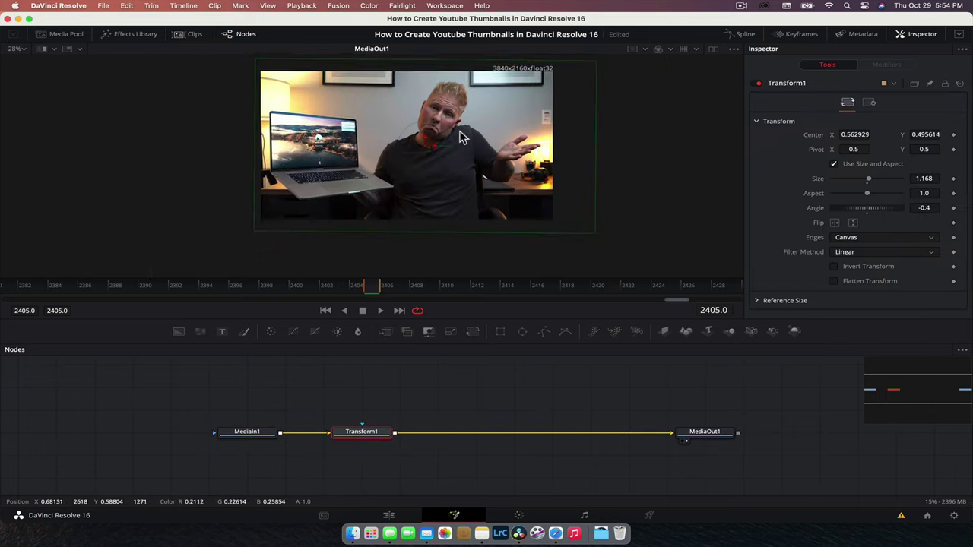
Drag DaVinci_Resolve_Logo-2.png from Downloads into the Fusion node graph.
left_click(55, 34)
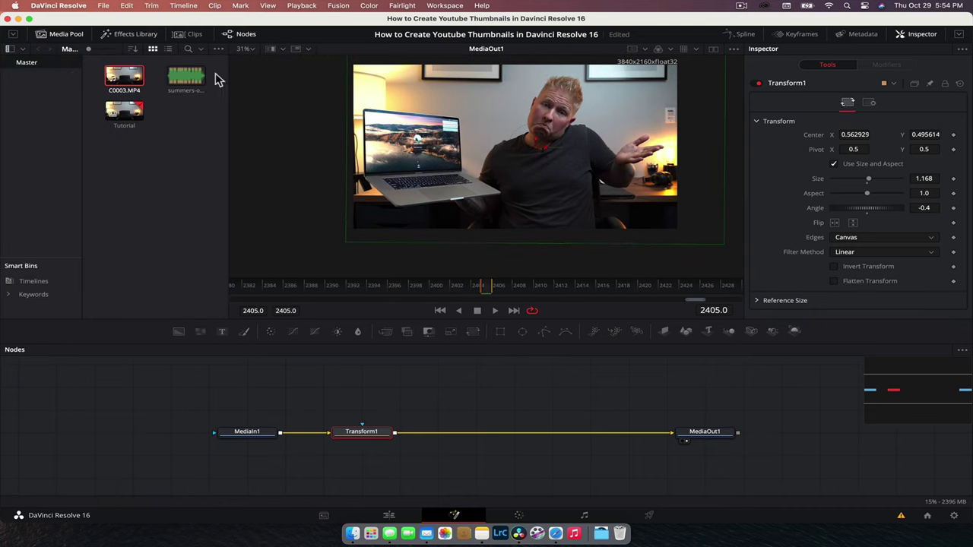
left_click(57, 35)
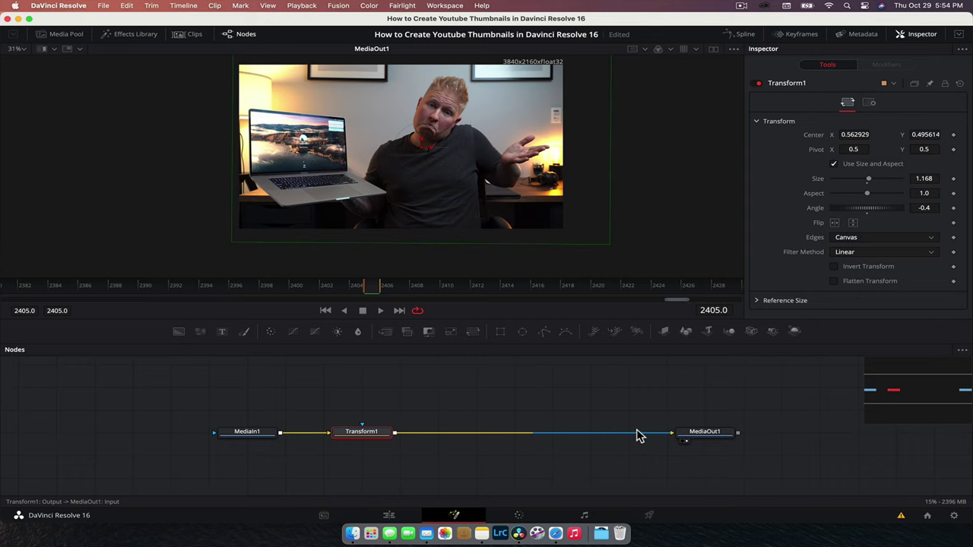
left_click(601, 536)
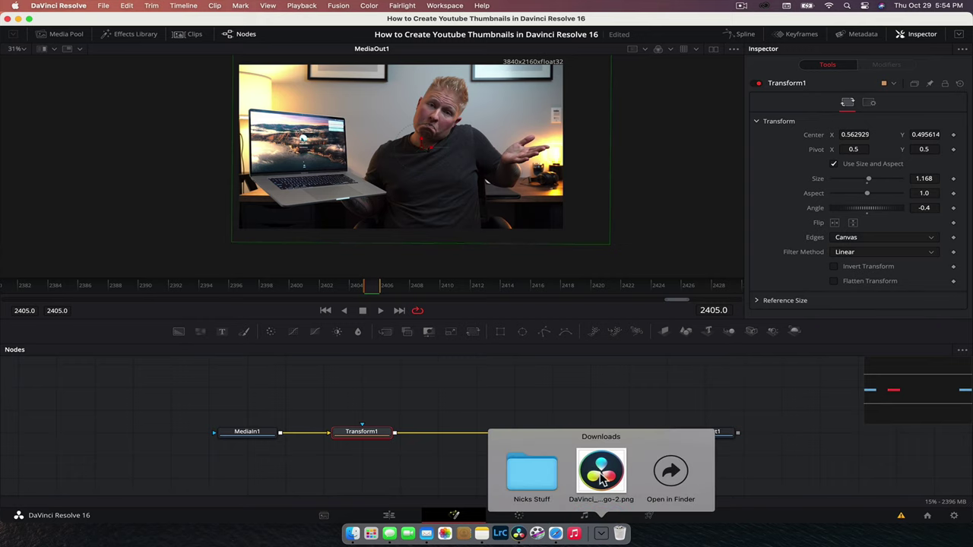
left_click_drag(599, 467, 508, 388)
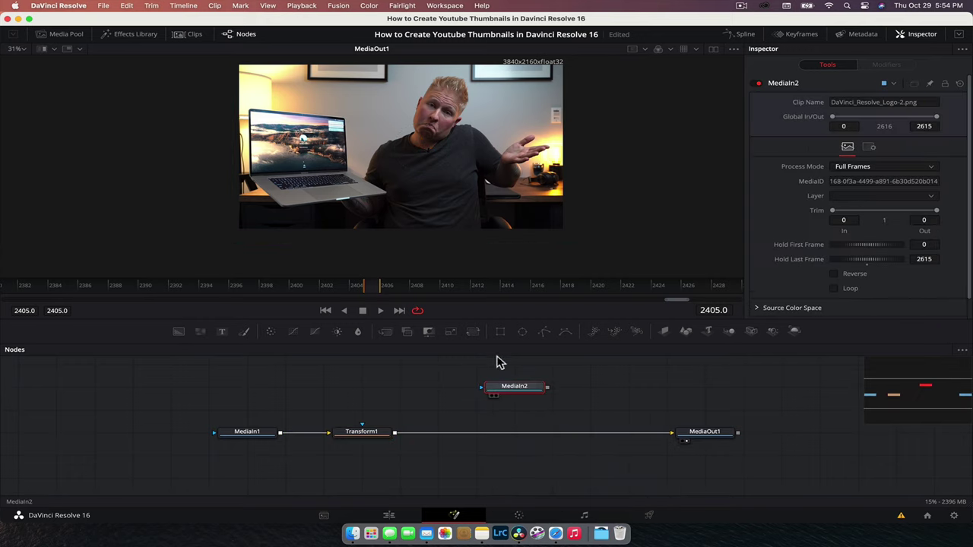
left_click(79, 33)
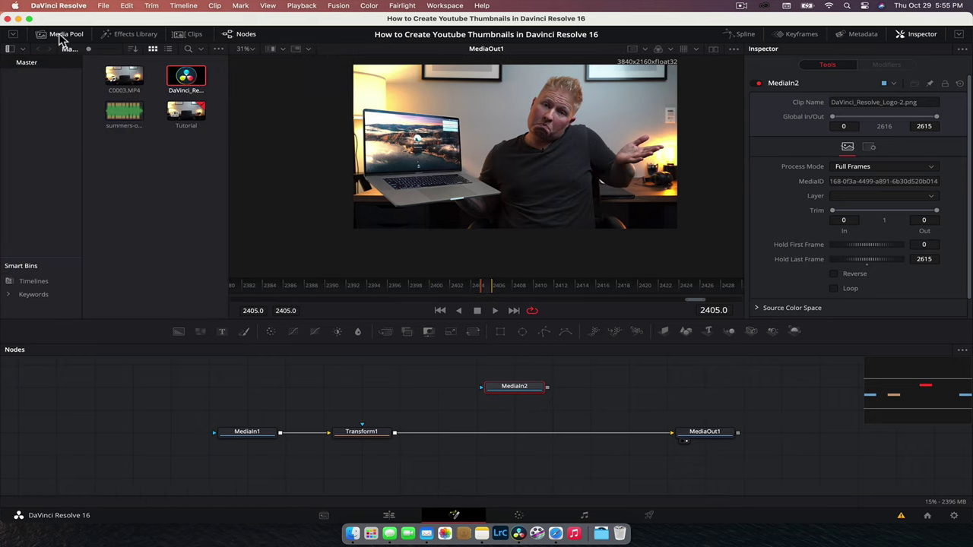
left_click(63, 37)
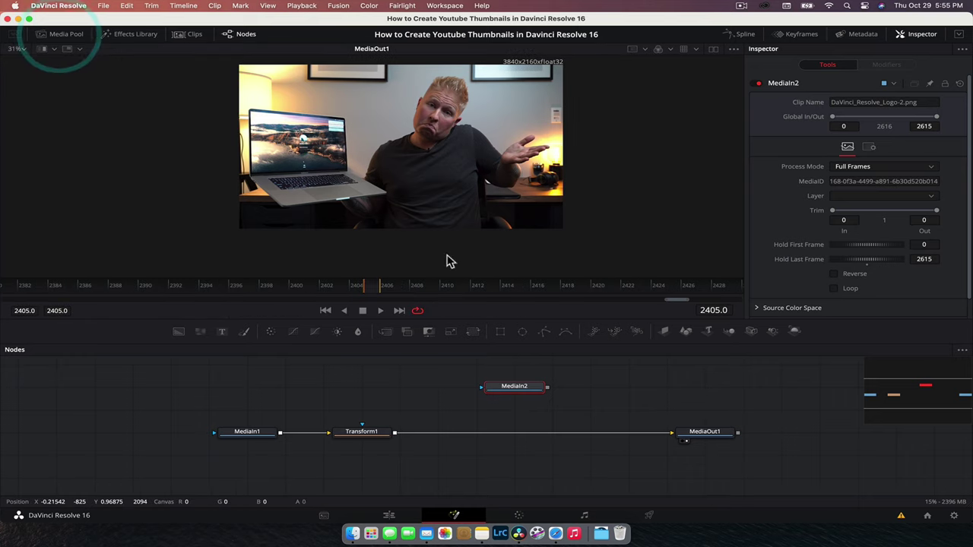
Rename the new logo node to drlogo.
right_click(523, 390)
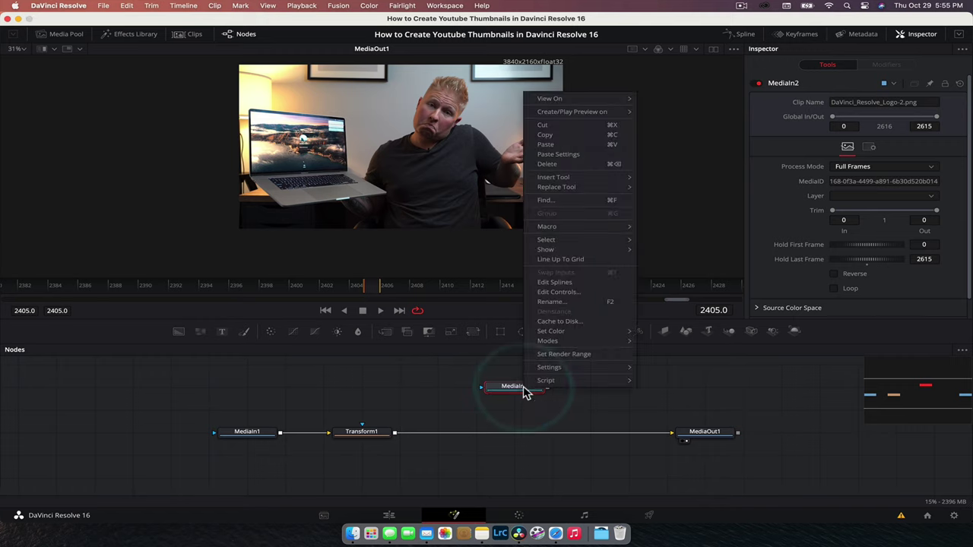
left_click(569, 302)
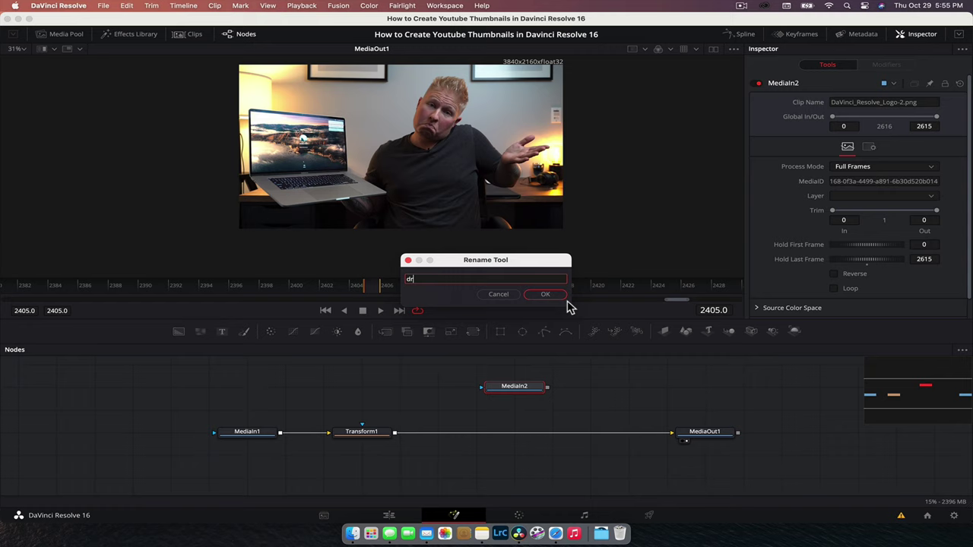
type("drlogo")
key("Return")
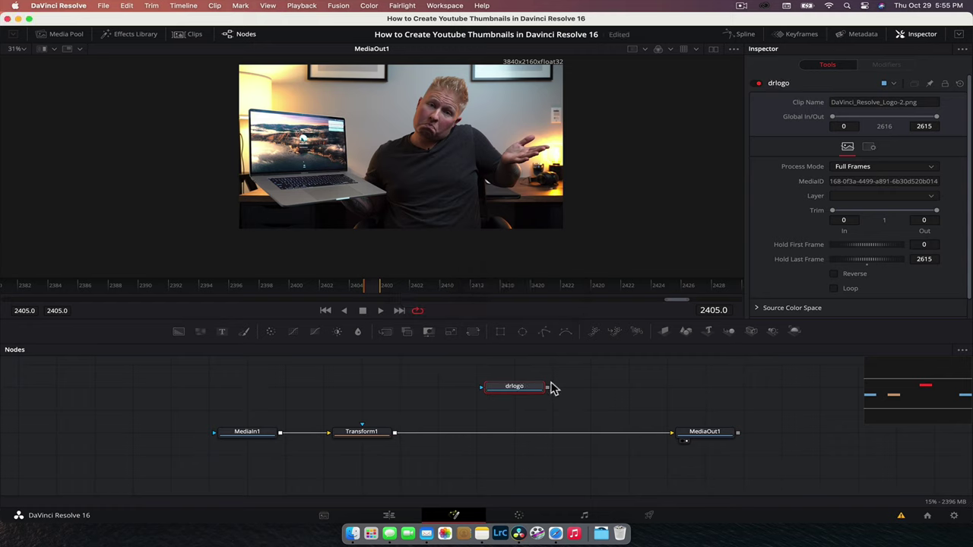
Merge drlogo over the main chain through Merge1 and add a Transform after the logo.
left_click_drag(547, 387, 395, 432)
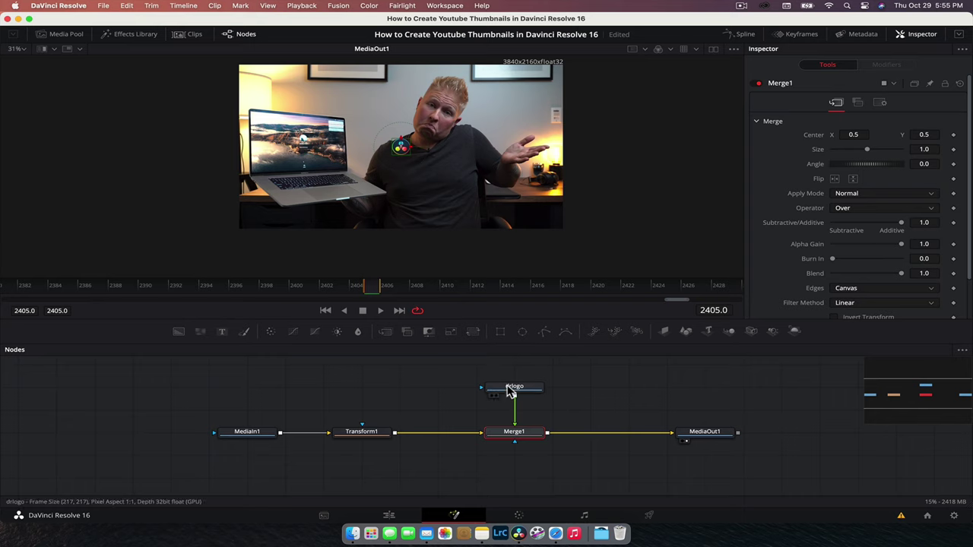
left_click_drag(511, 392, 511, 385)
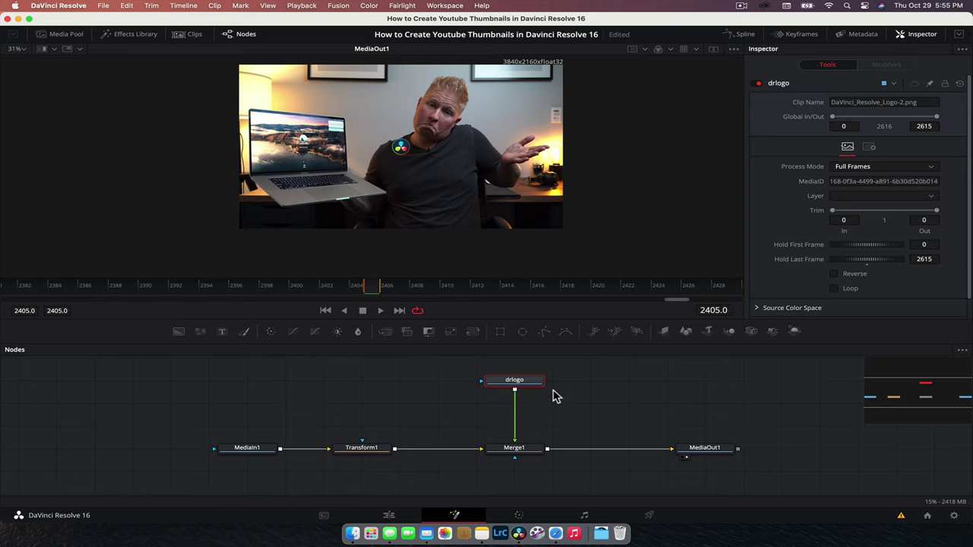
key("shift+space")
type("transform")
key("Escape")
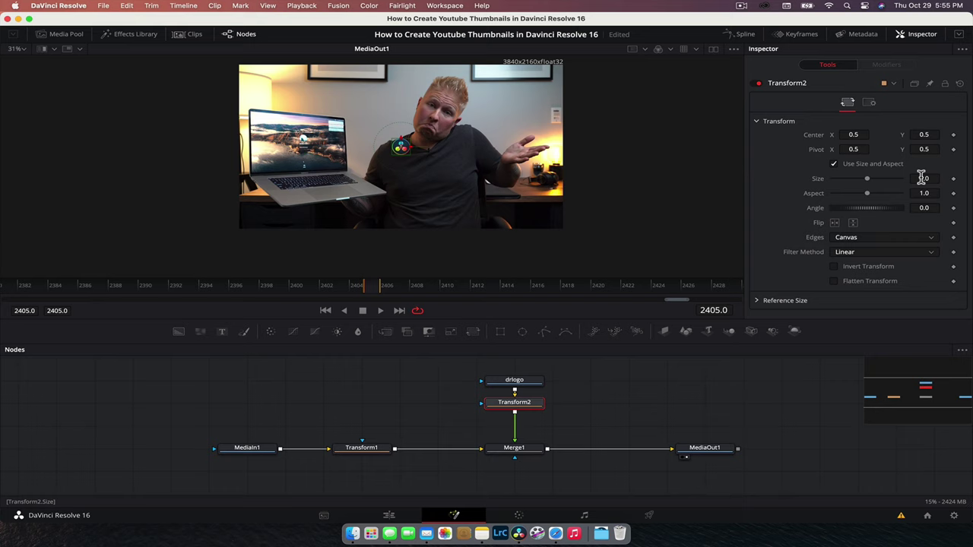
Scale the logo to size 6 and position it at the lower right of the frame.
left_click_drag(922, 177, 950, 178)
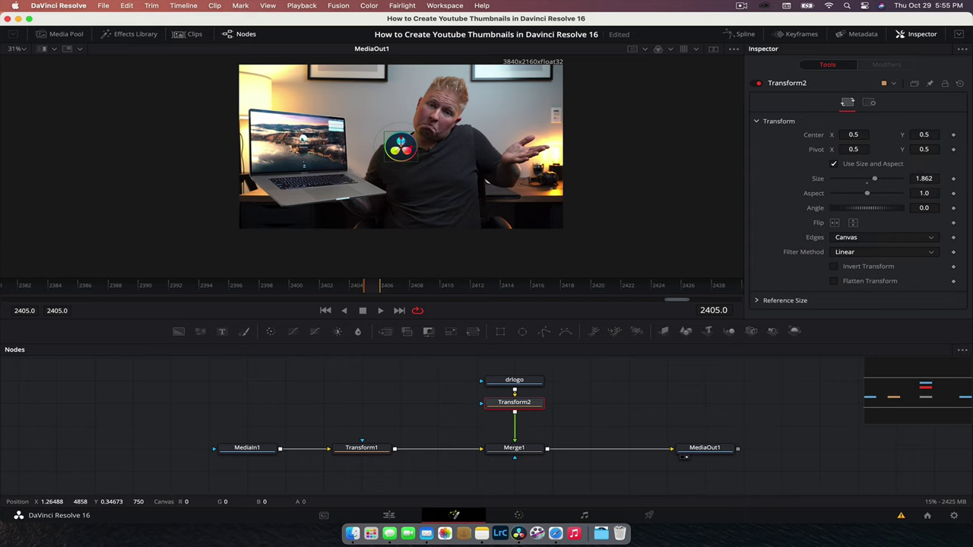
left_click_drag(875, 182, 903, 188)
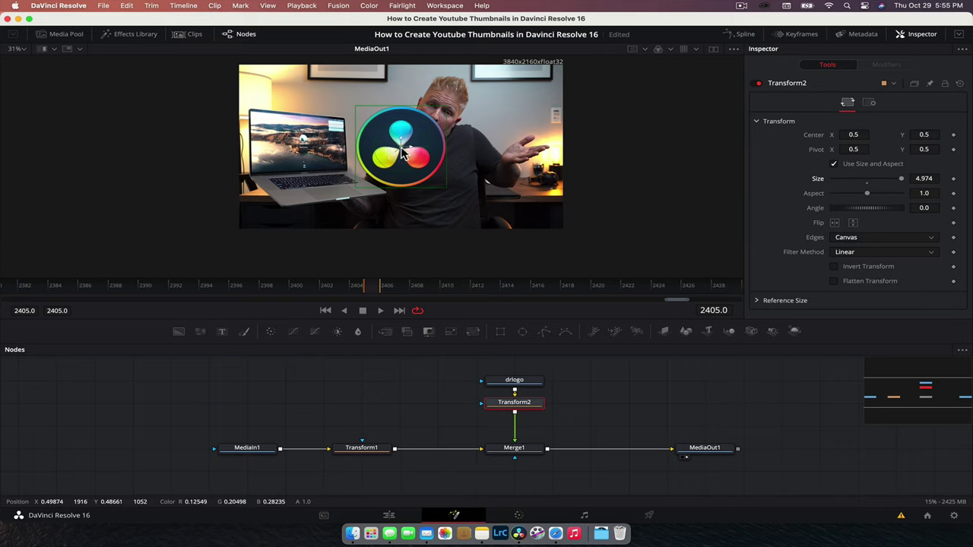
left_click_drag(402, 150, 533, 199)
left_click(926, 179)
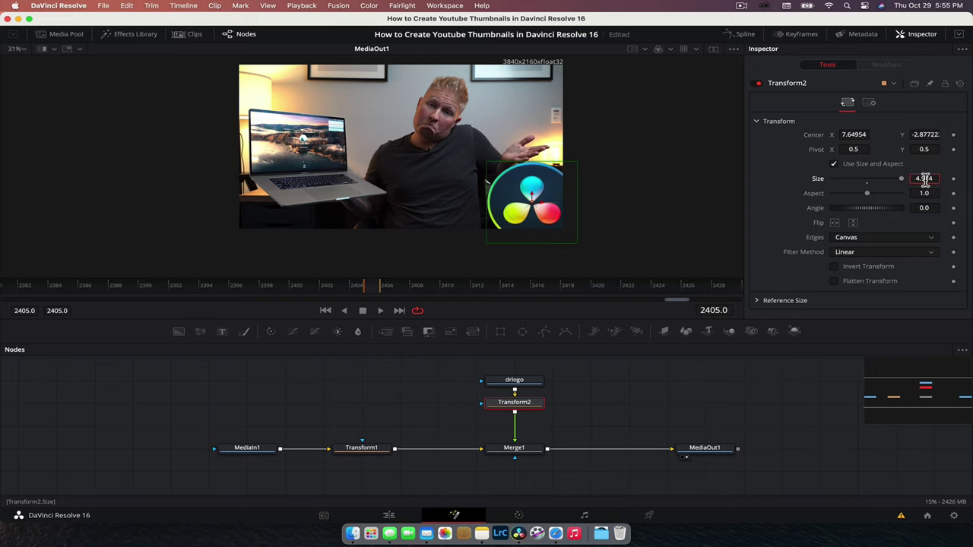
left_click(925, 179)
type("6")
key("Return")
left_click_drag(535, 206, 520, 199)
left_click(641, 202)
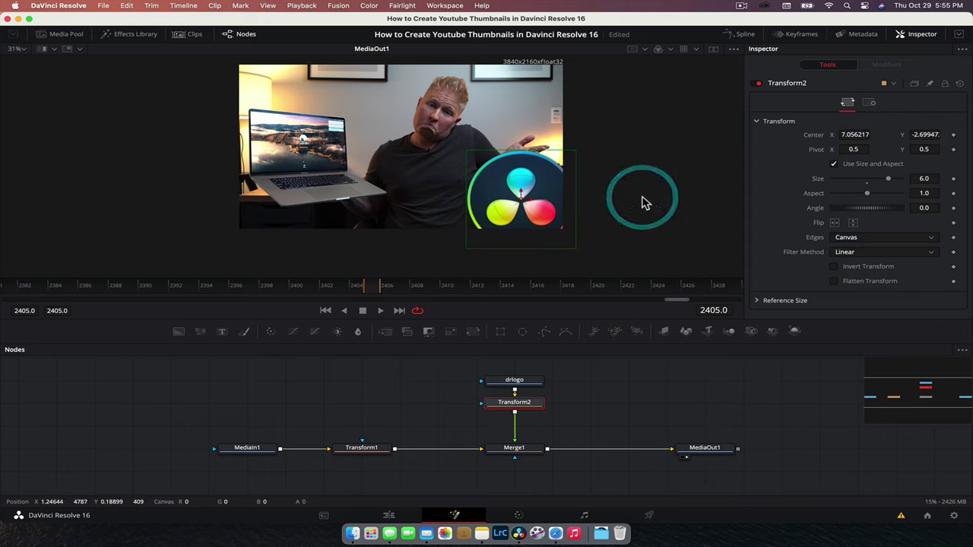
left_click(628, 417)
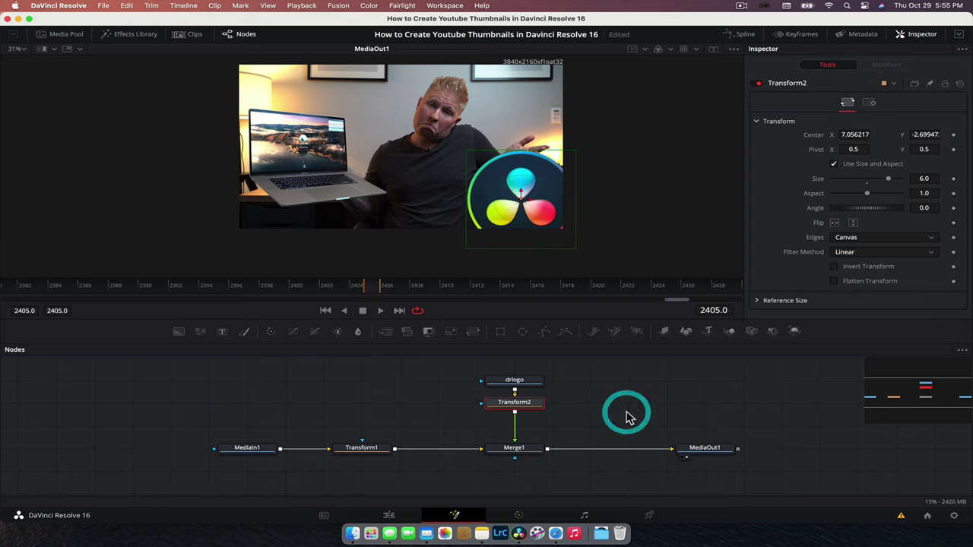
left_click(539, 380)
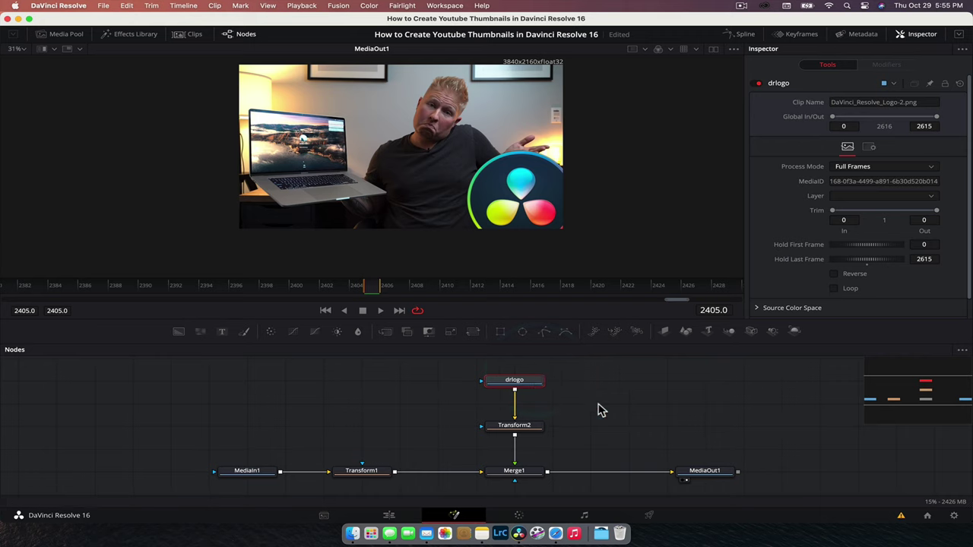
Add a Glow node after drlogo with Glow Size 36.5.
key("shift+space")
type("trans")
key("BackSpace")
key("BackSpace")
key("BackSpace")
key("BackSpace")
key("BackSpace")
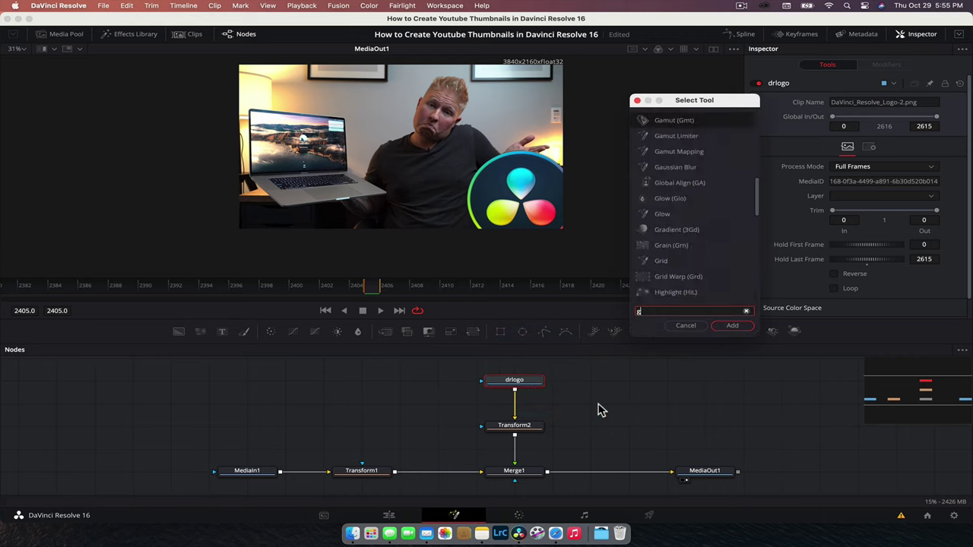
type("glow")
key("Return")
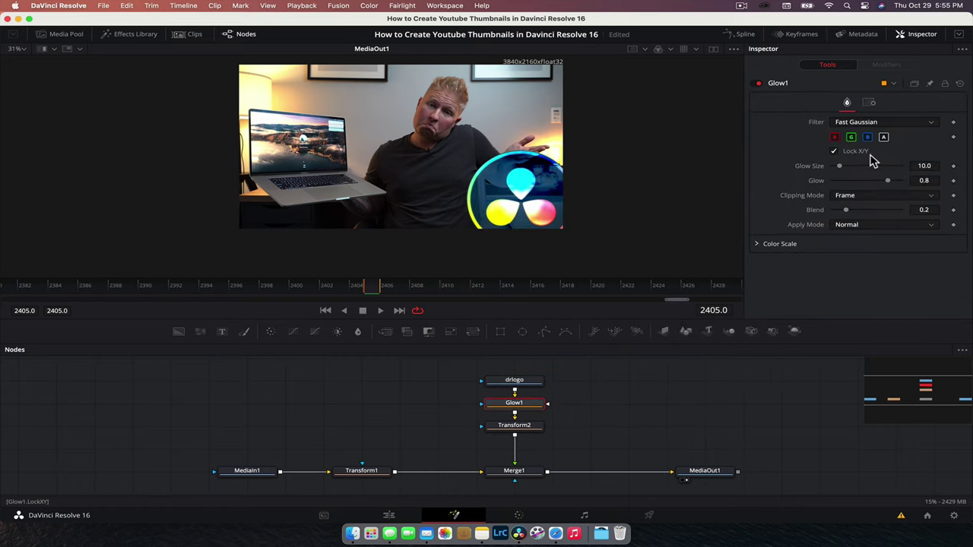
left_click_drag(866, 171, 864, 165)
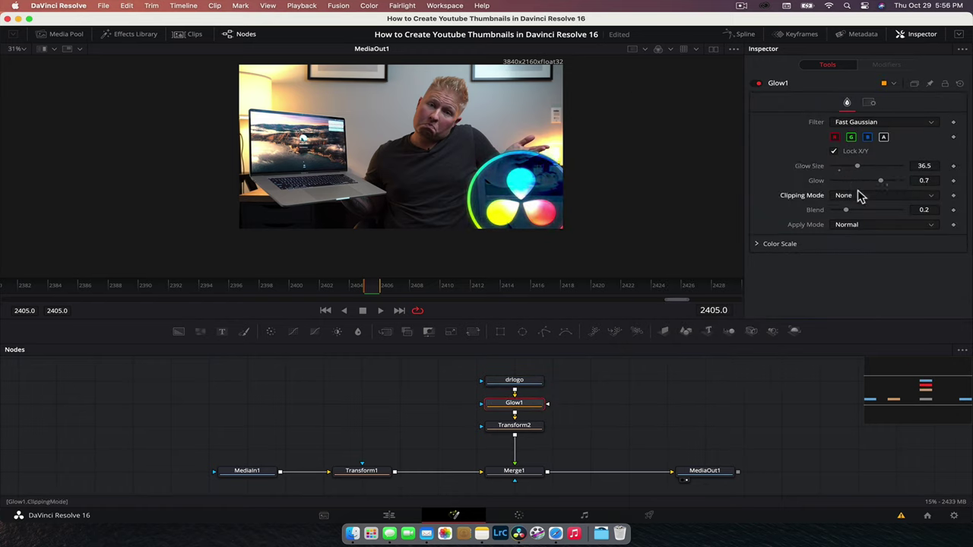
Keep the glow's Clipping Mode at None and set its Apply Mode to Threshold.
left_click(859, 196)
left_click(858, 194)
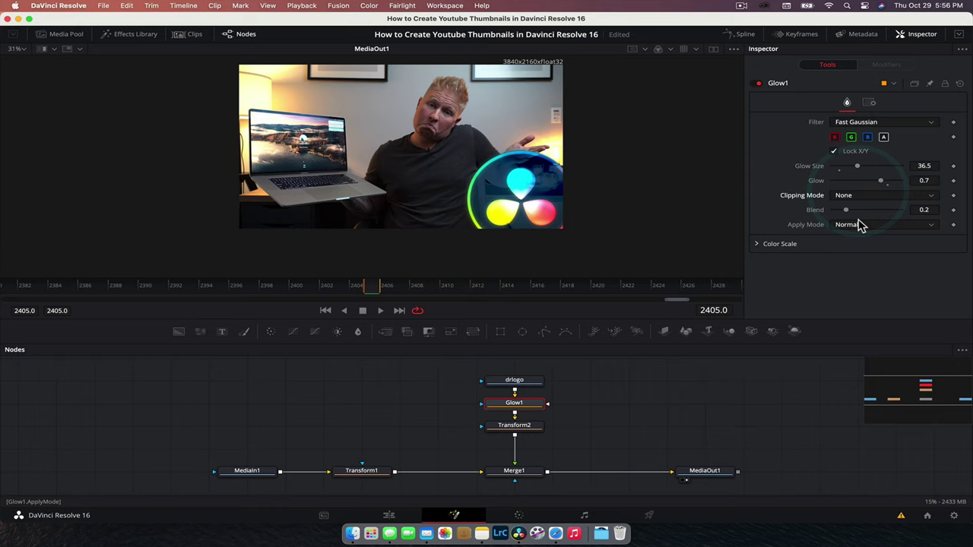
left_click(862, 225)
left_click(856, 248)
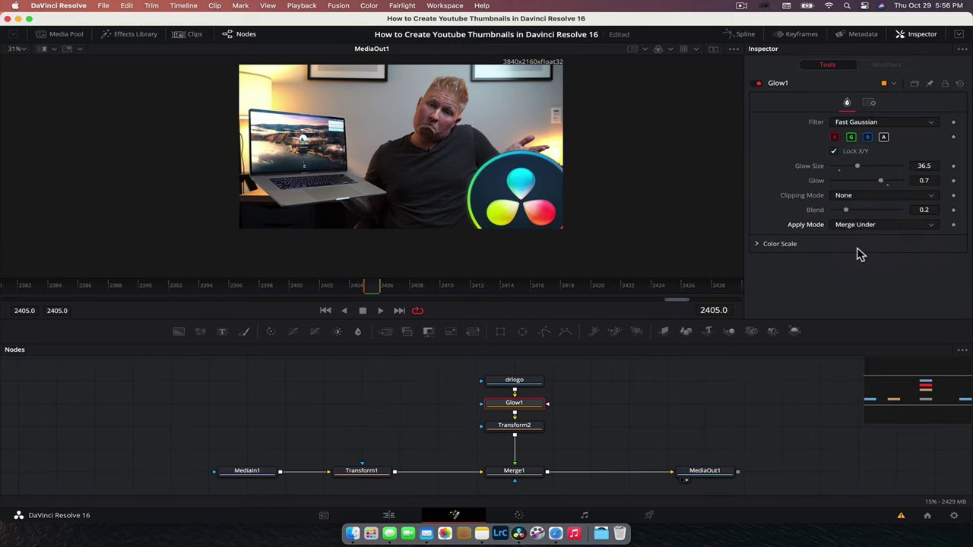
left_click(868, 226)
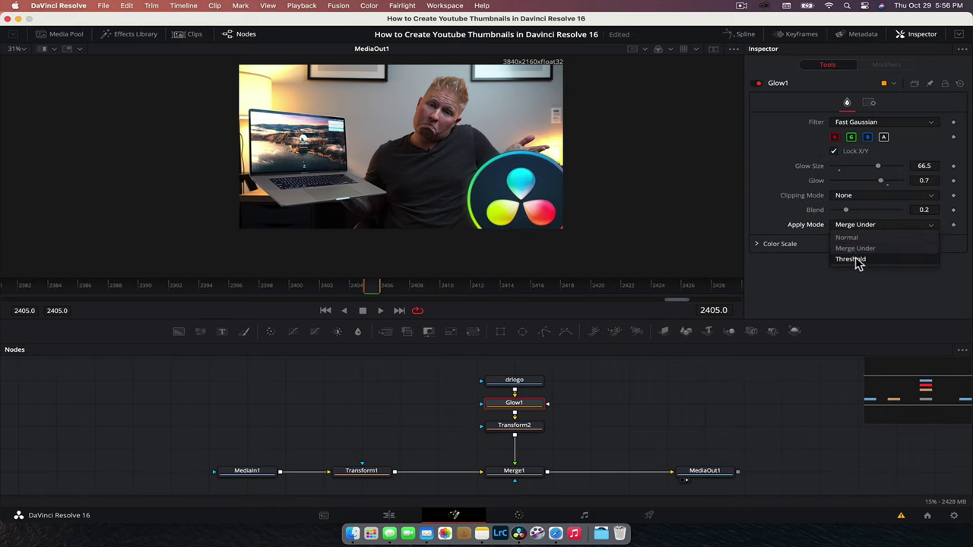
left_click(857, 259)
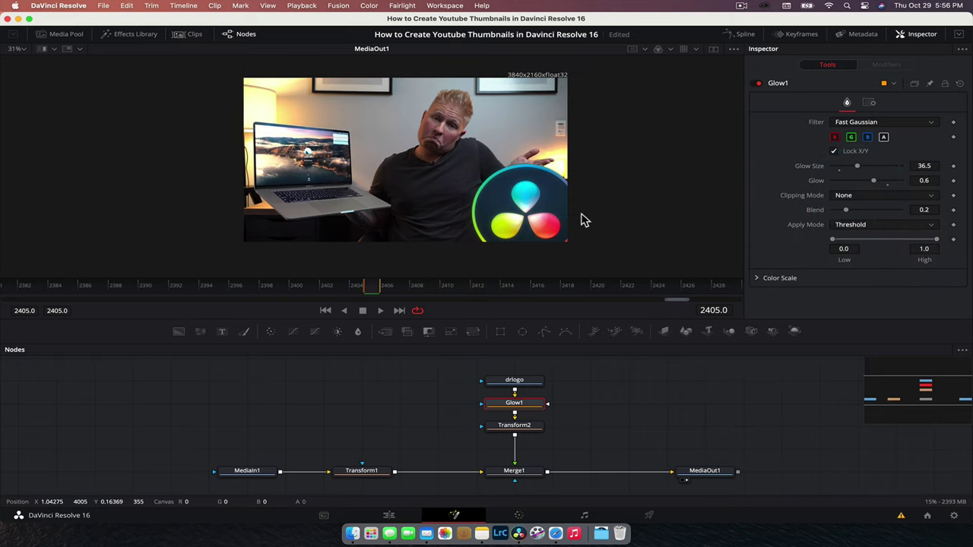
scroll(582, 220, "left", 3)
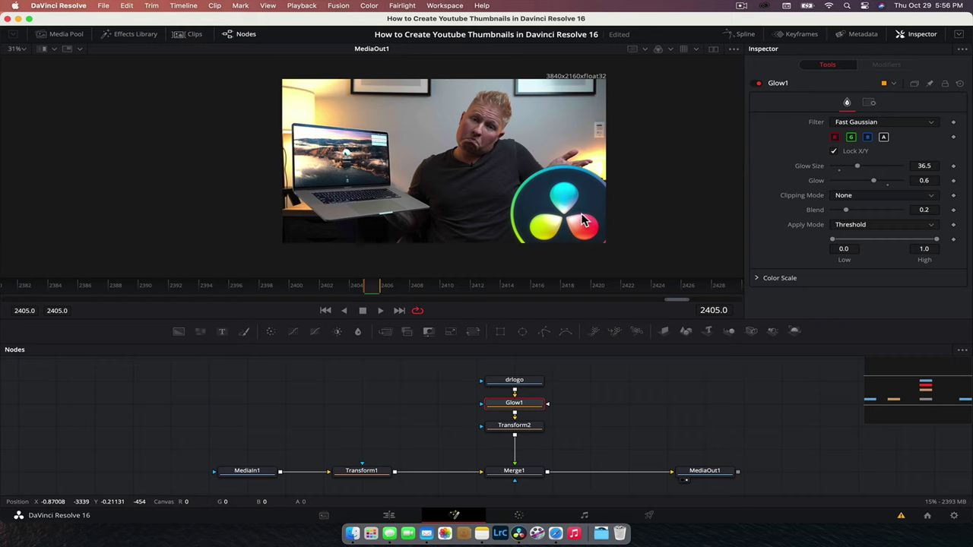
scroll(581, 221, "right", 2)
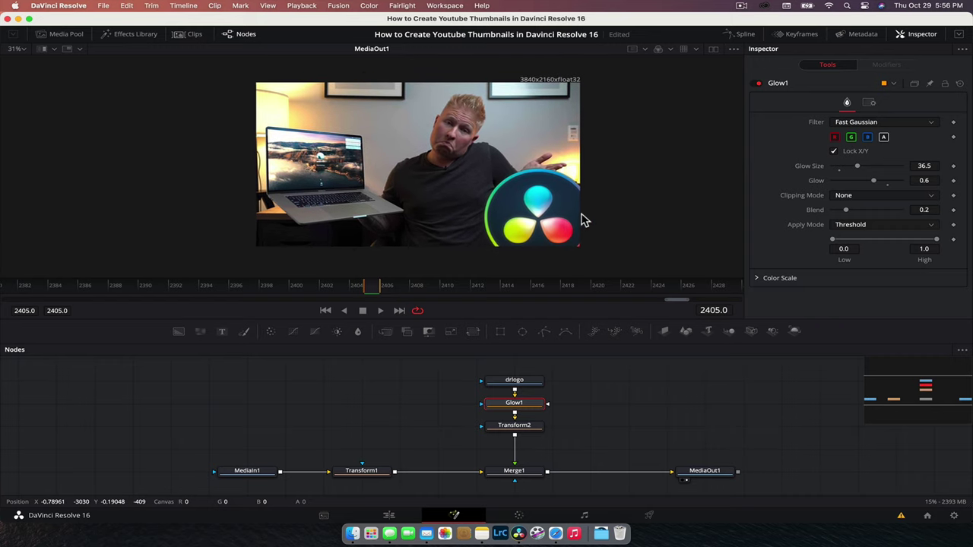
Go to the Edit page, capture a full-screen screenshot, then return to the Fusion page.
left_click(389, 515)
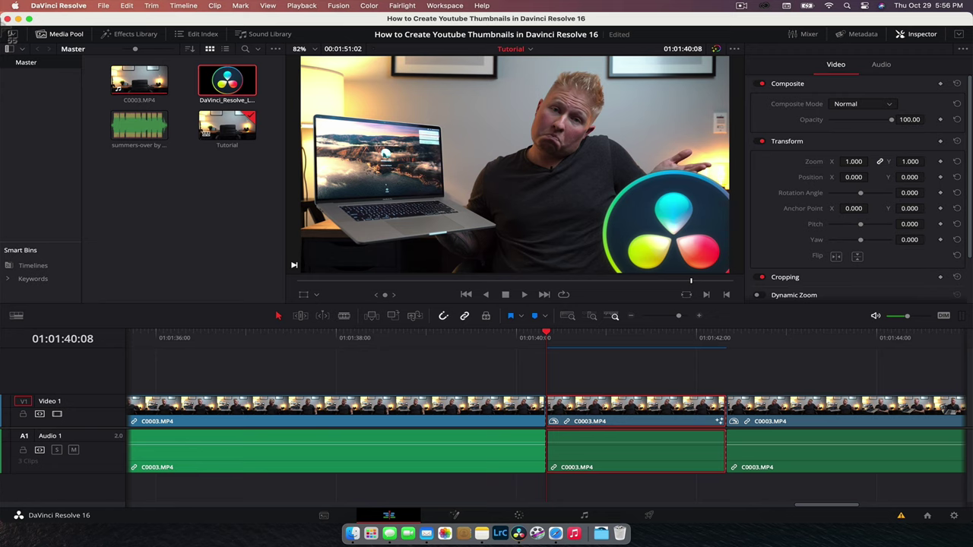
left_click_drag(5, 27, 962, 533)
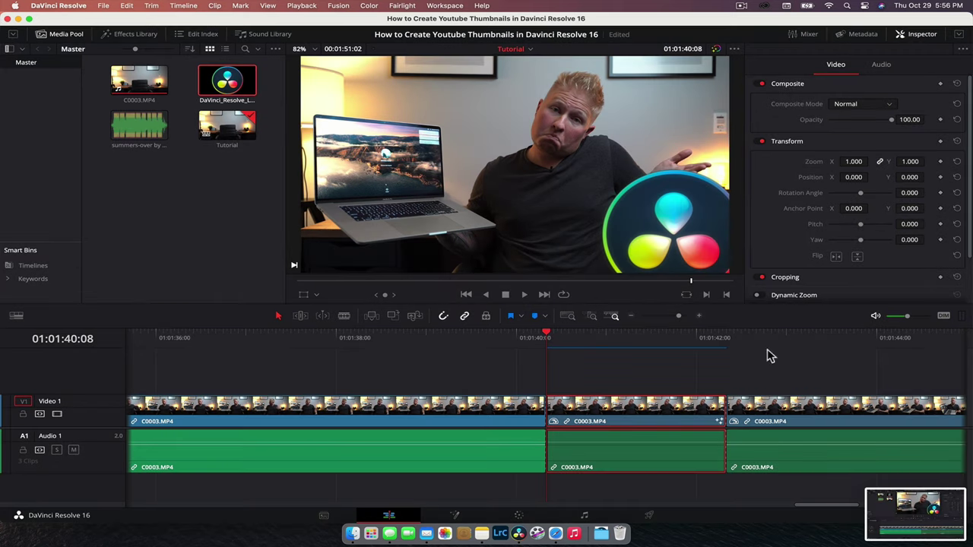
left_click(455, 515)
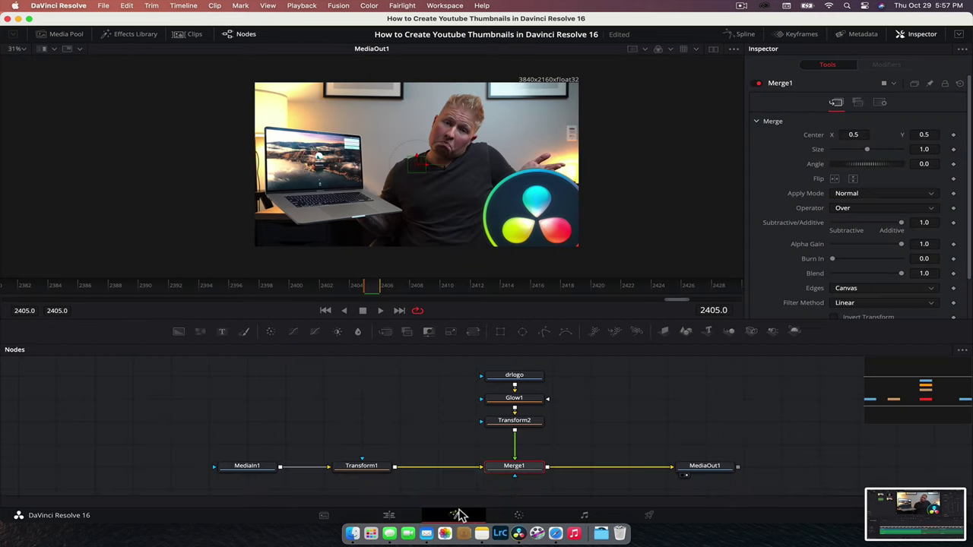
Drag the Desktop screenshot into the node graph and place MediaIn2 beside Transform2.
left_click(352, 534)
left_click(292, 174)
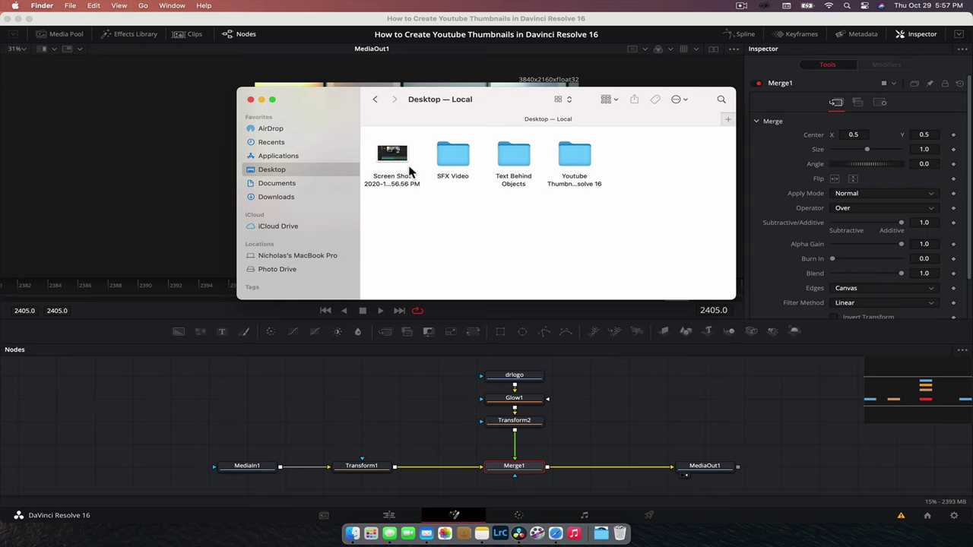
left_click_drag(409, 167, 627, 399)
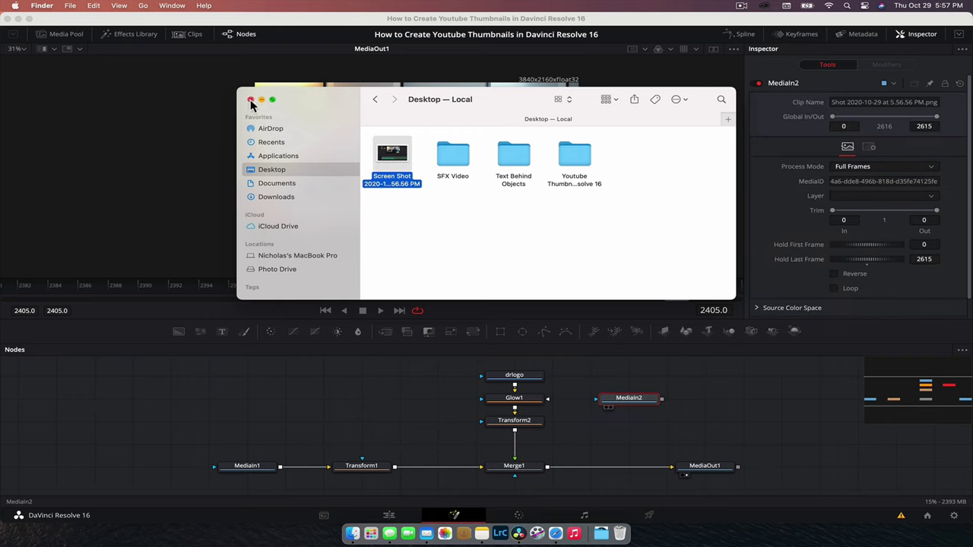
left_click(251, 100)
left_click_drag(568, 363, 84, 464)
left_click(538, 390)
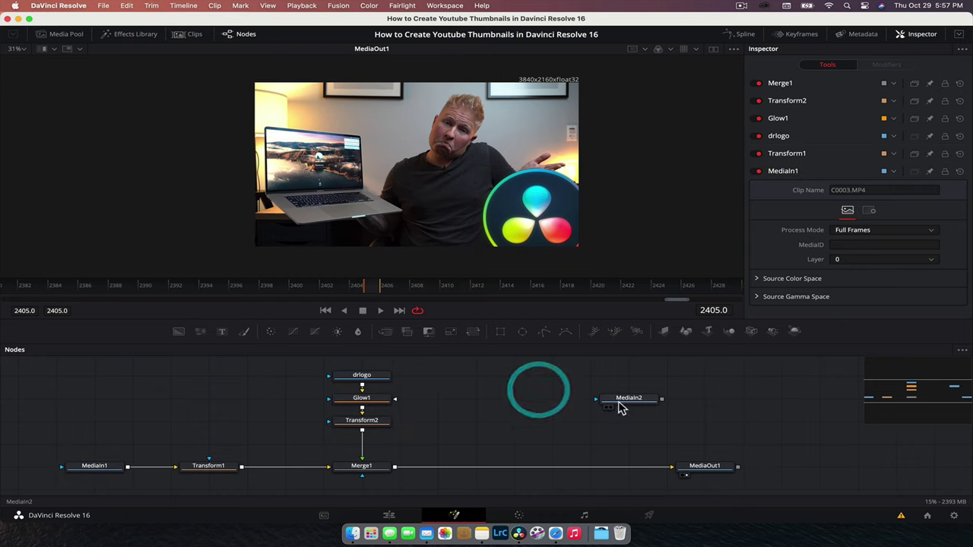
left_click_drag(632, 402, 445, 427)
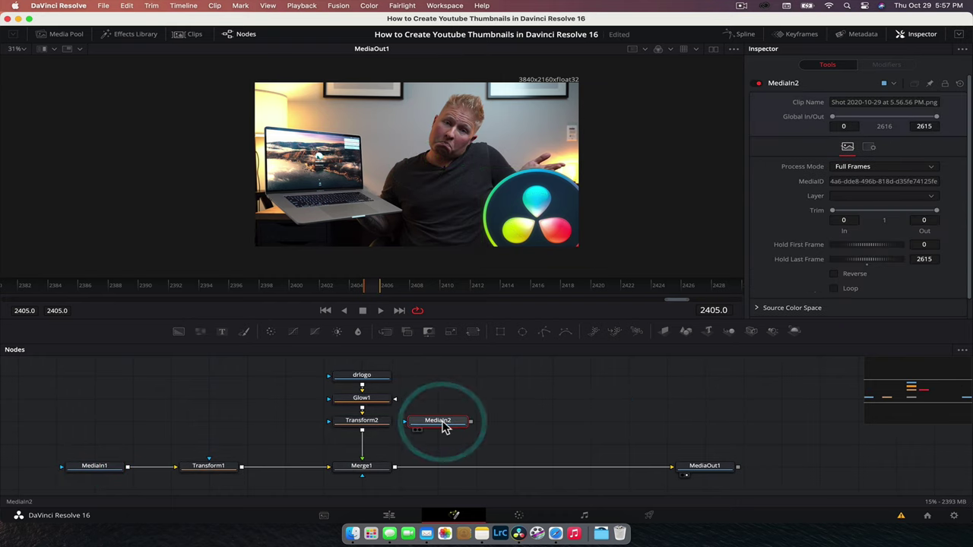
Rename MediaIn2 to scrnshot and merge it over the composite through Merge2.
right_click(445, 427)
left_click(495, 337)
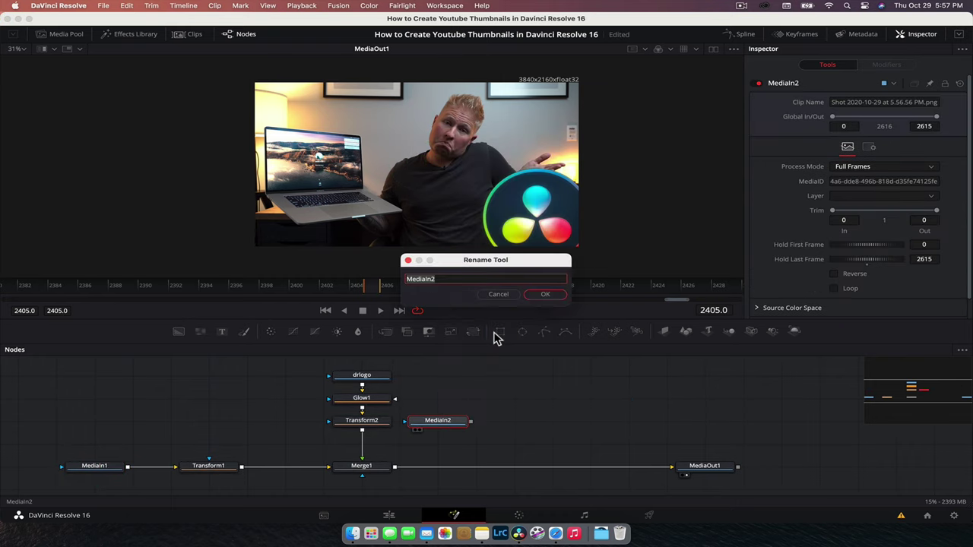
type("scrnshot")
key("Return")
left_click_drag(471, 420, 397, 468)
left_click(446, 419)
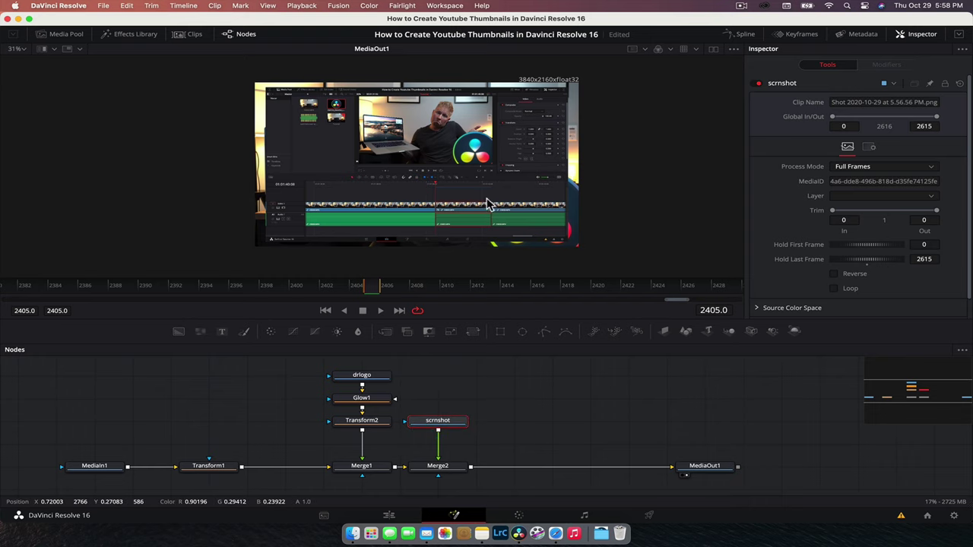
left_click(490, 169)
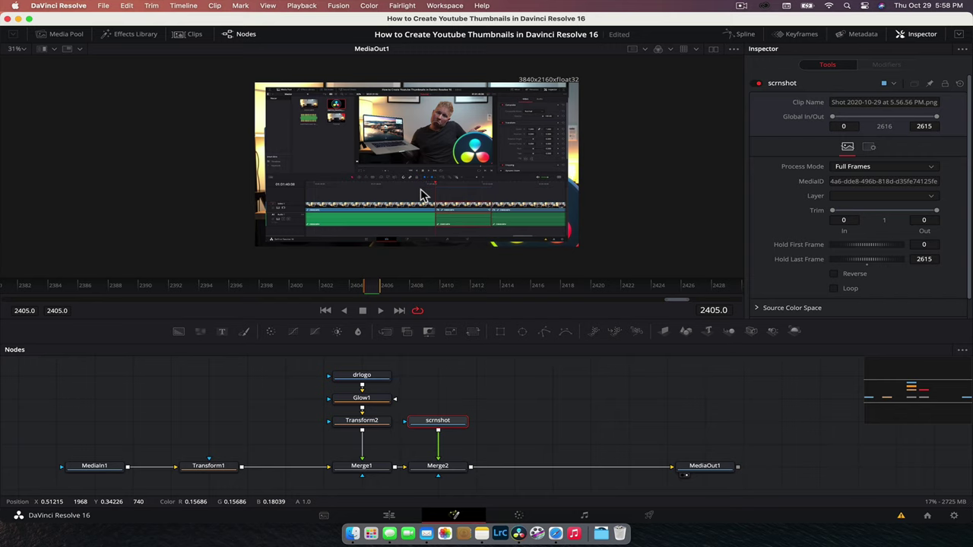
left_click_drag(456, 422, 455, 412)
left_click(453, 406)
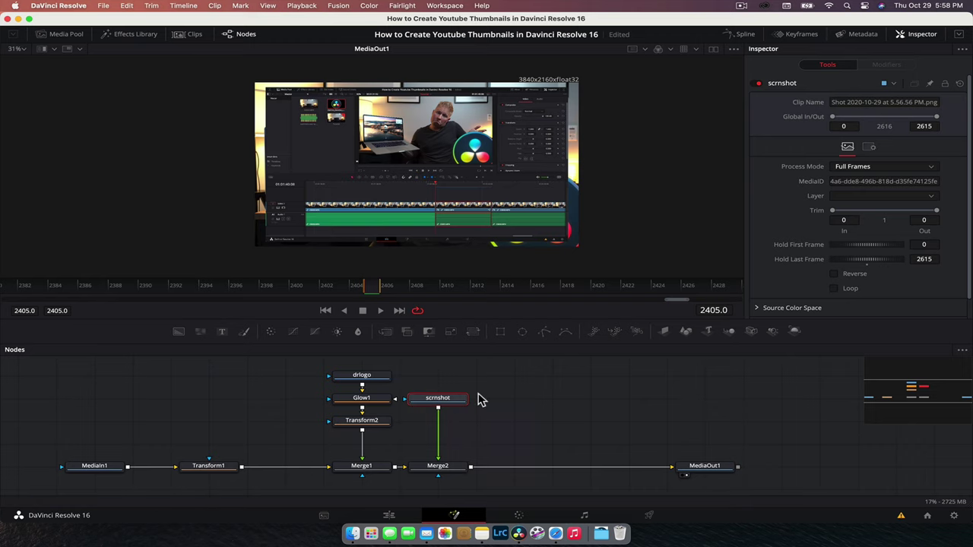
Add a Corner Positioner to scrnshot and drag its top and bottom-right corners onto the laptop screen.
key("shift+space")
type("corner")
key("Return")
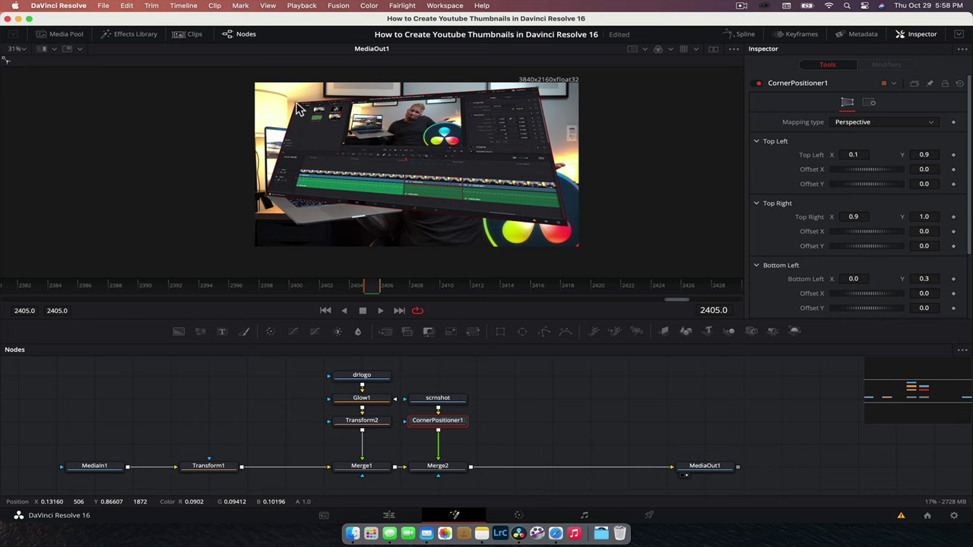
left_click_drag(298, 109, 266, 134)
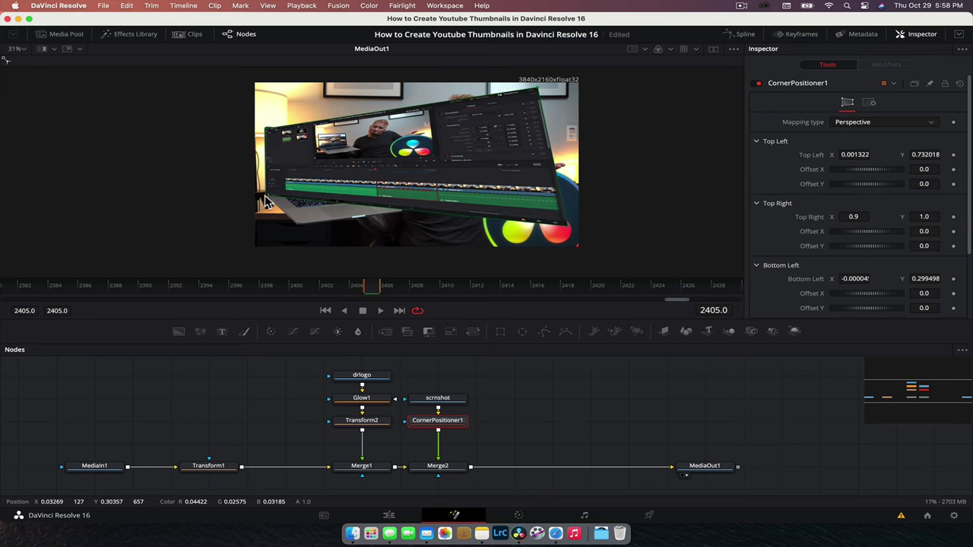
left_click_drag(266, 202, 361, 145)
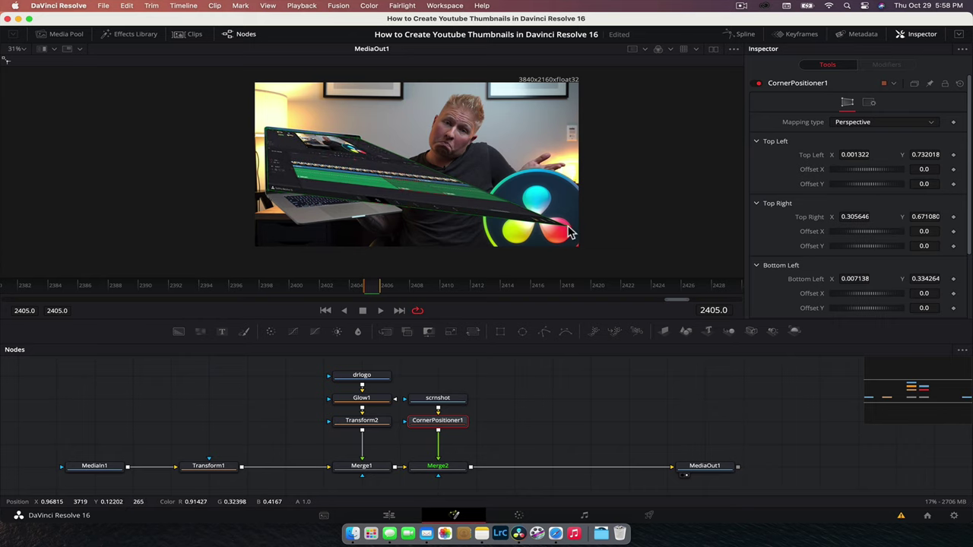
left_click_drag(570, 233, 365, 189)
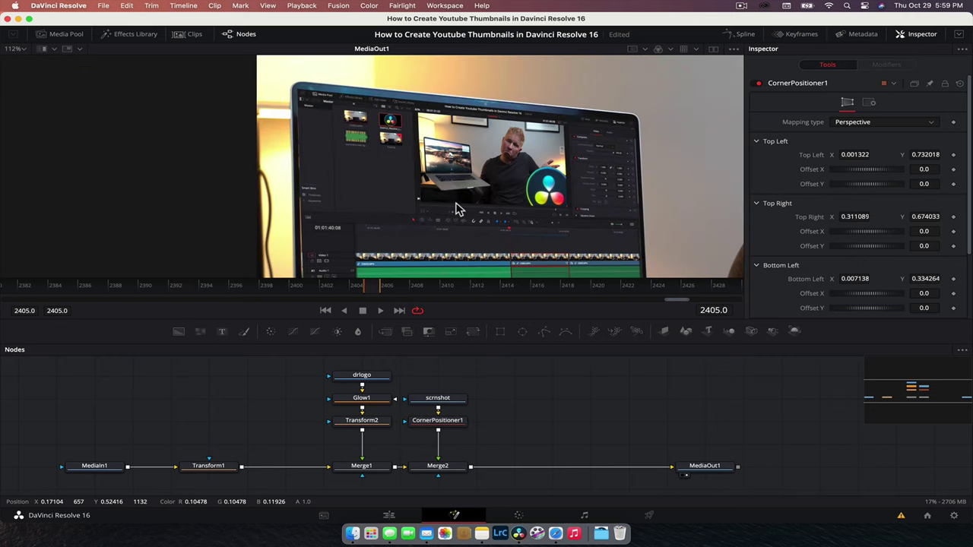
Refine the top-left and bottom-left corners to align with the laptop screen edges.
left_click(440, 424)
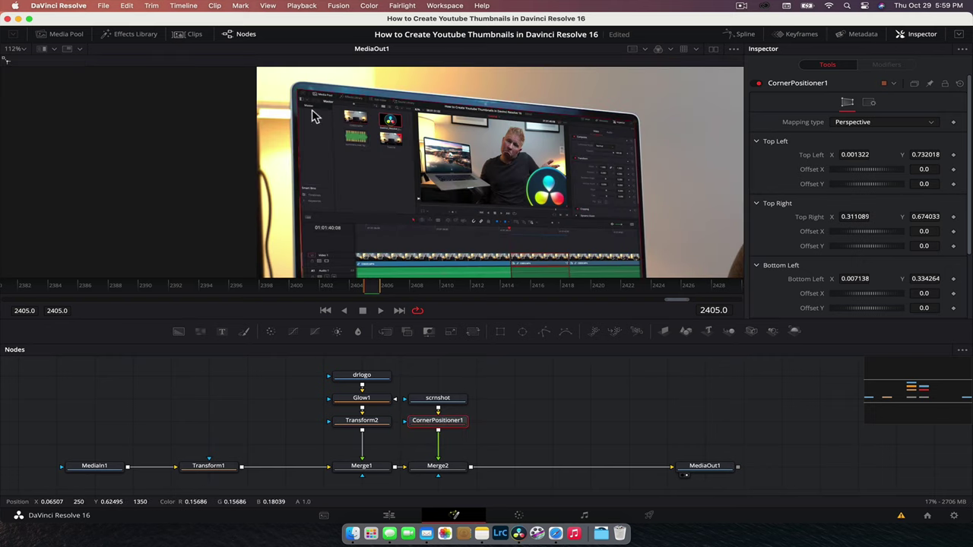
left_click_drag(300, 95, 296, 93)
scroll(296, 93, "down", 5)
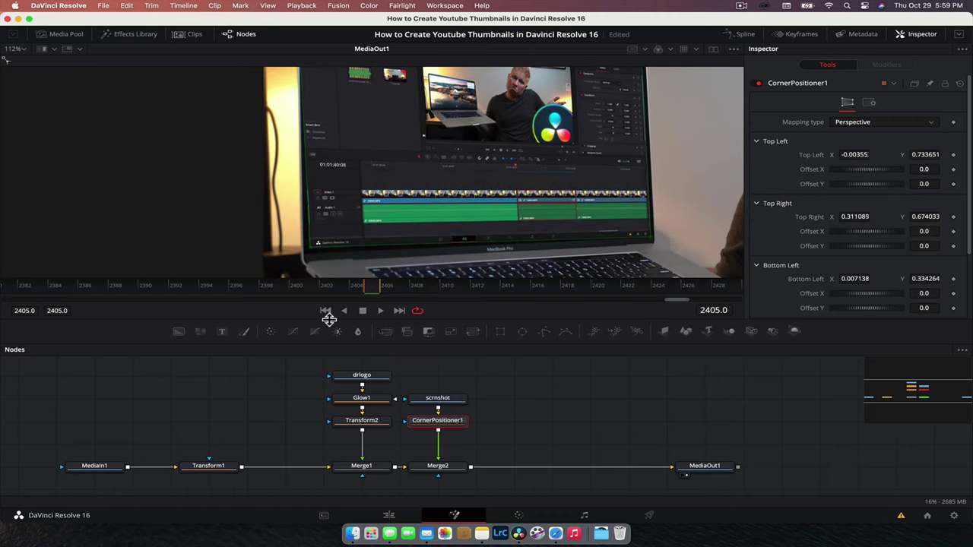
left_click_drag(311, 250, 303, 256)
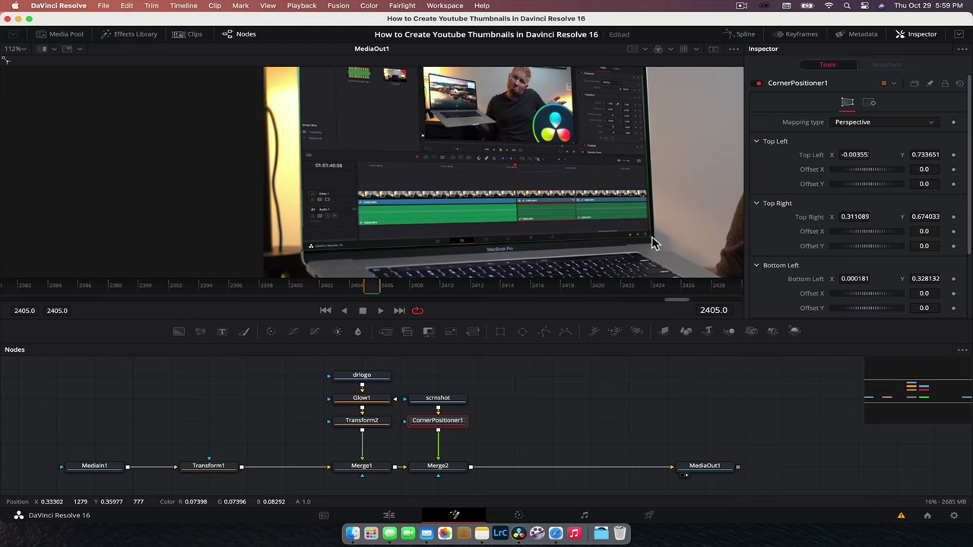
scroll(655, 243, "up", 5)
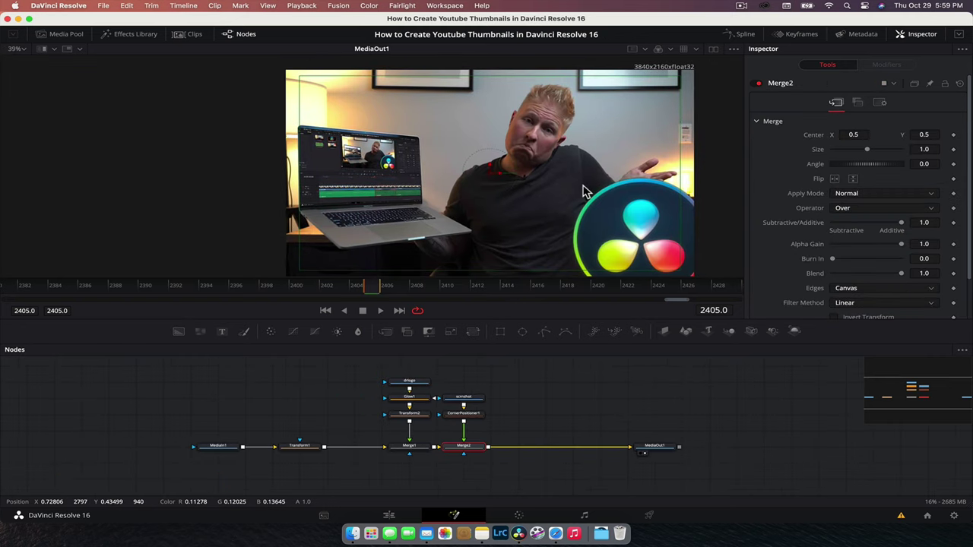
Add a Fast Gaussian Blur after CornerPositioner1 with Blur Size 1.0.
left_click(470, 413)
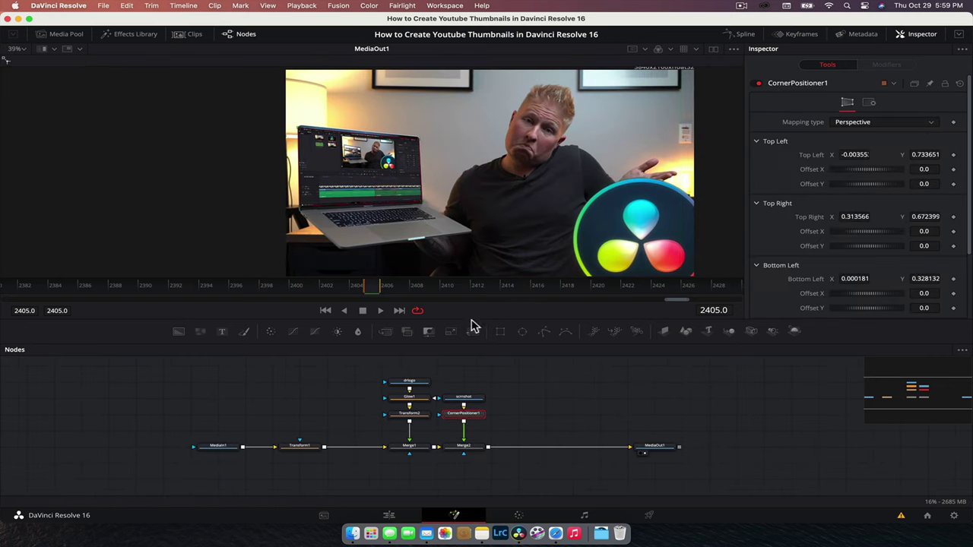
key("shift+space")
type("blur")
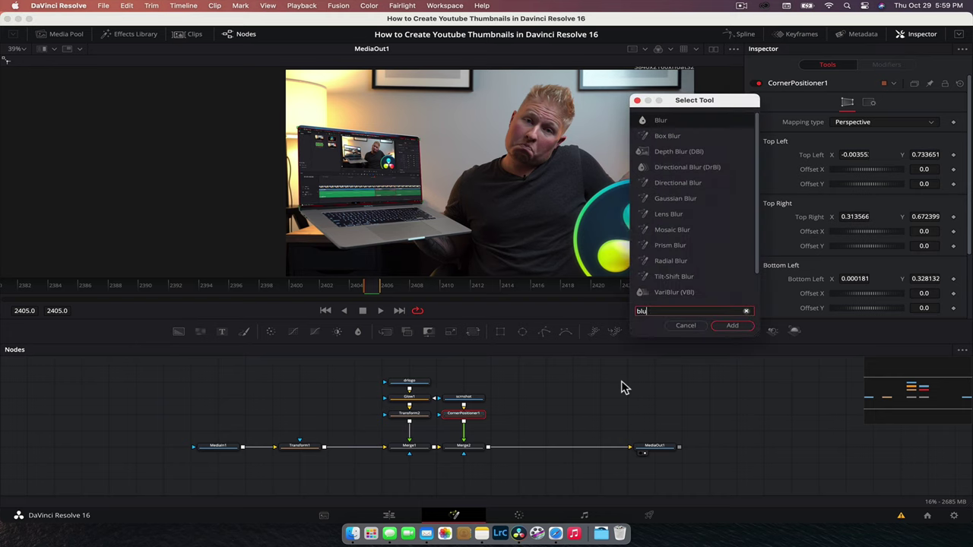
left_click(739, 329)
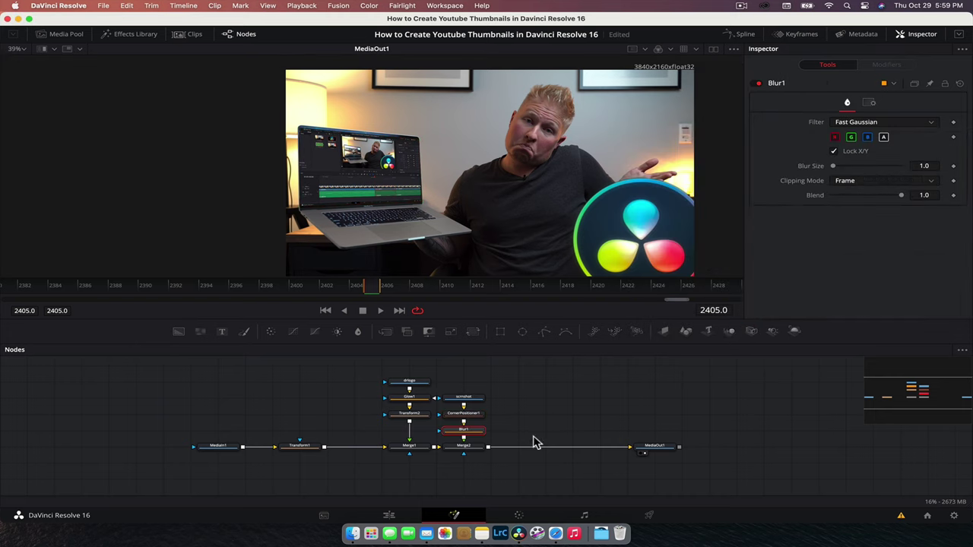
left_click(924, 165)
type("2")
key("Tab")
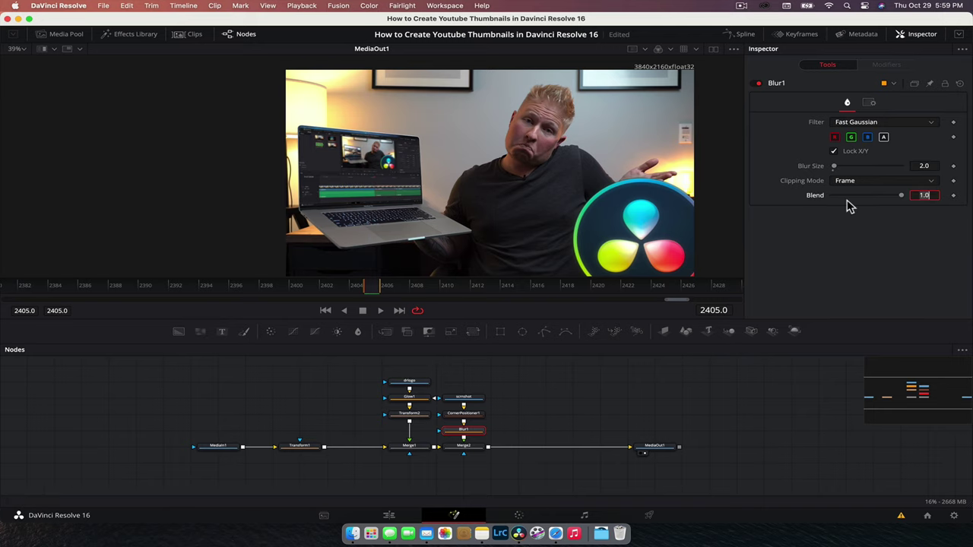
left_click(933, 164)
type("1")
key("Tab")
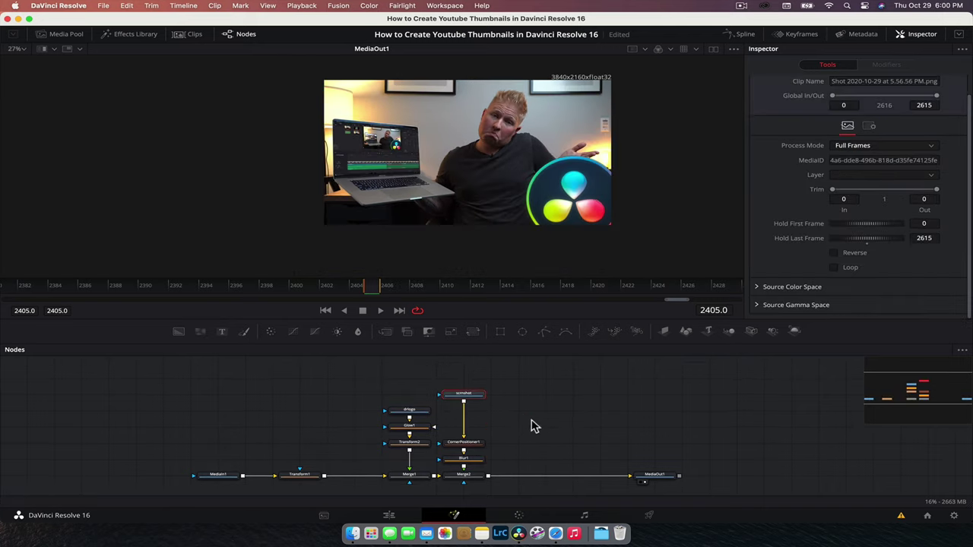
left_click(533, 423)
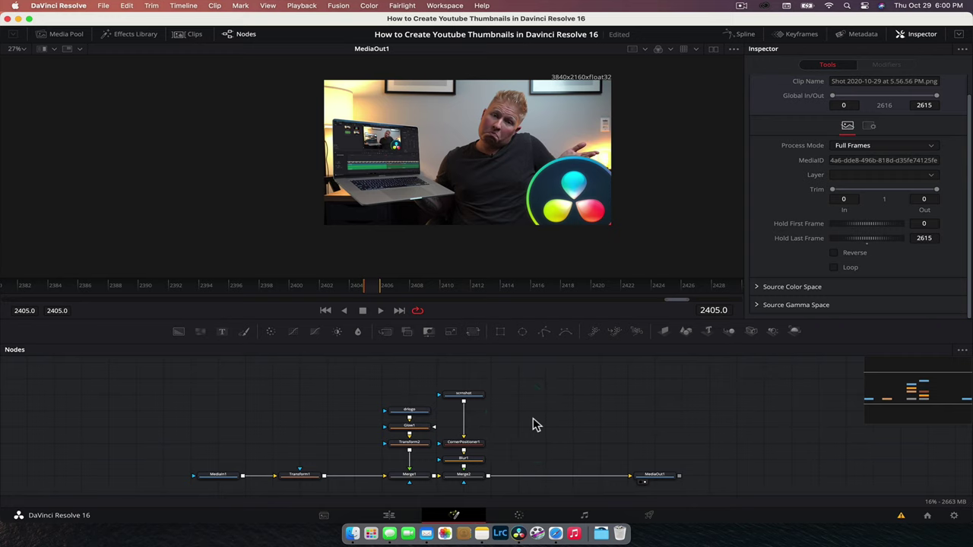
Merge a Text node in before MediaOut1 and type 'Thumbnails in Resolve 16' as its styled text.
left_click_drag(663, 480, 699, 472)
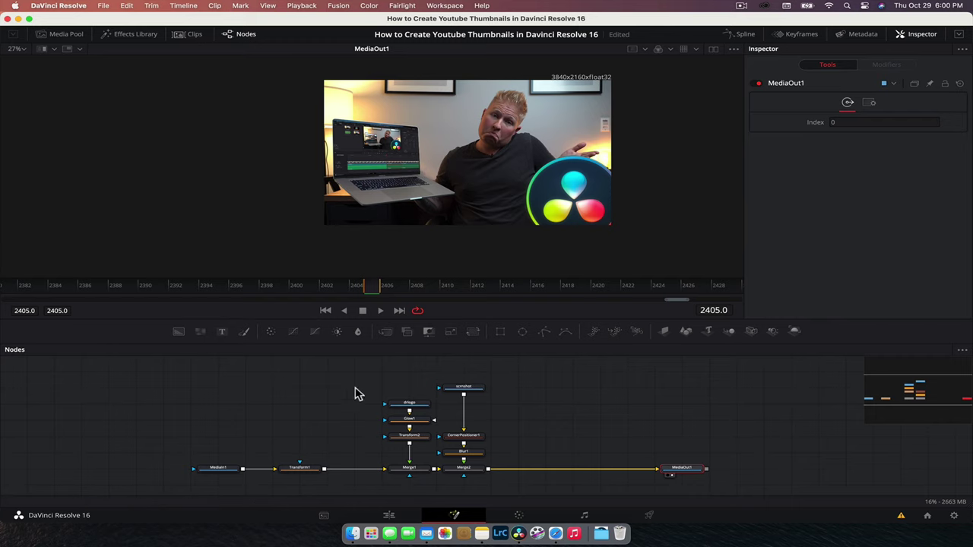
left_click_drag(592, 411, 488, 470)
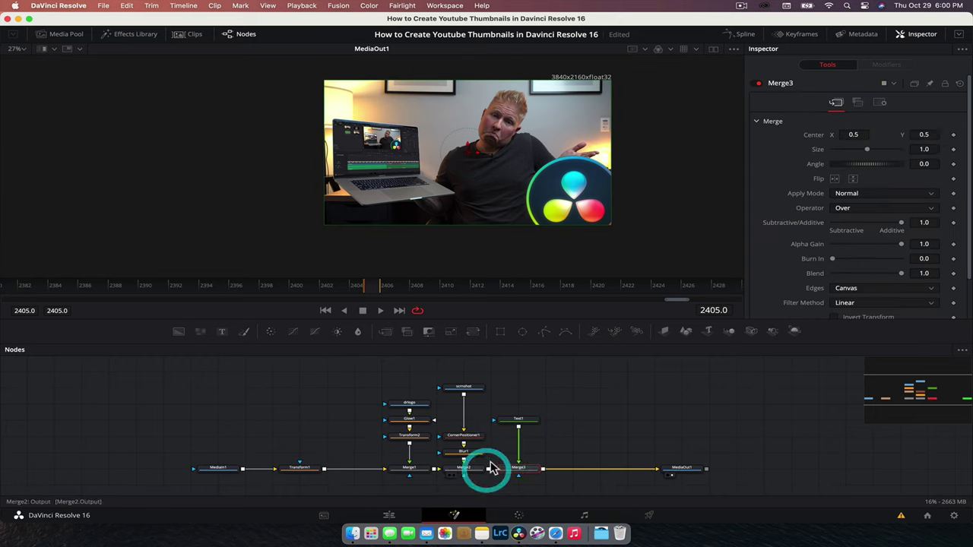
left_click(520, 419)
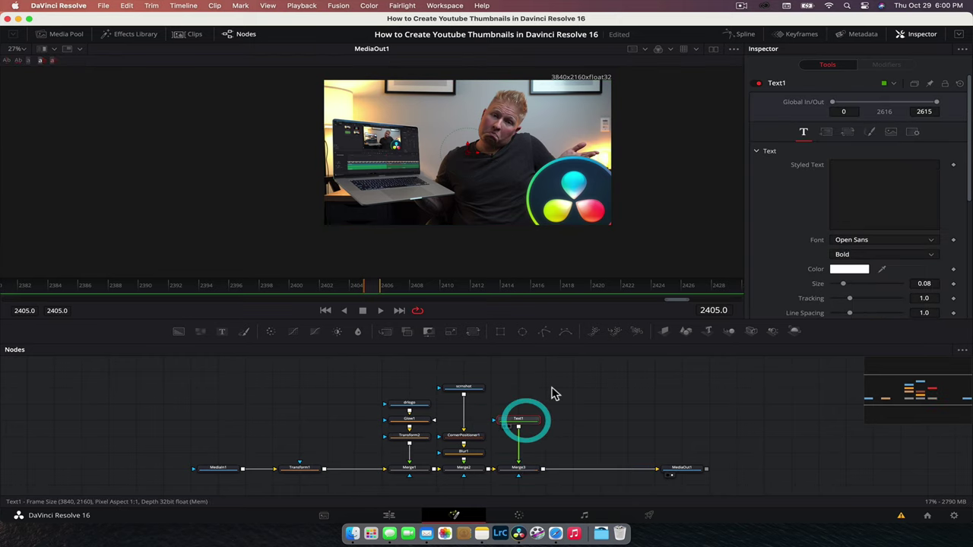
left_click(868, 199)
type("Thu")
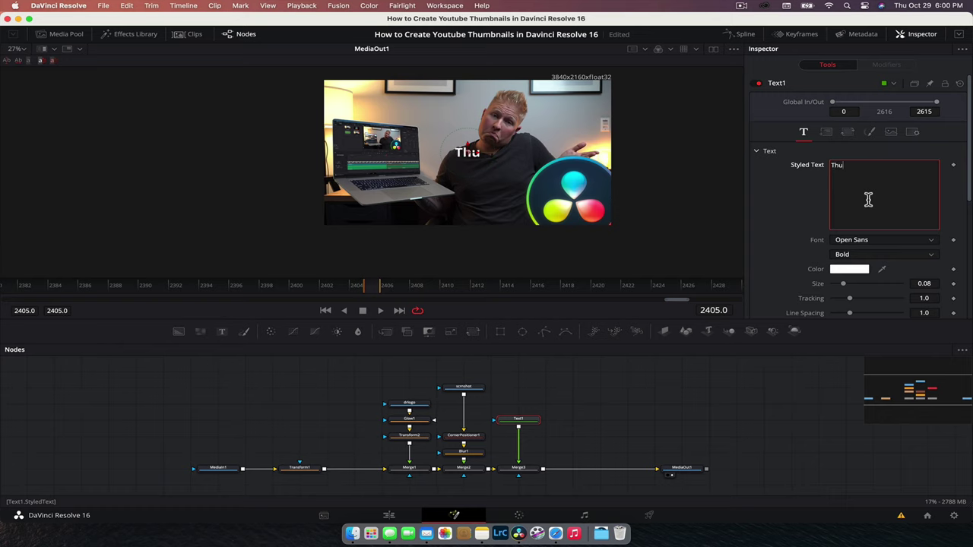
type("mbnails in ")
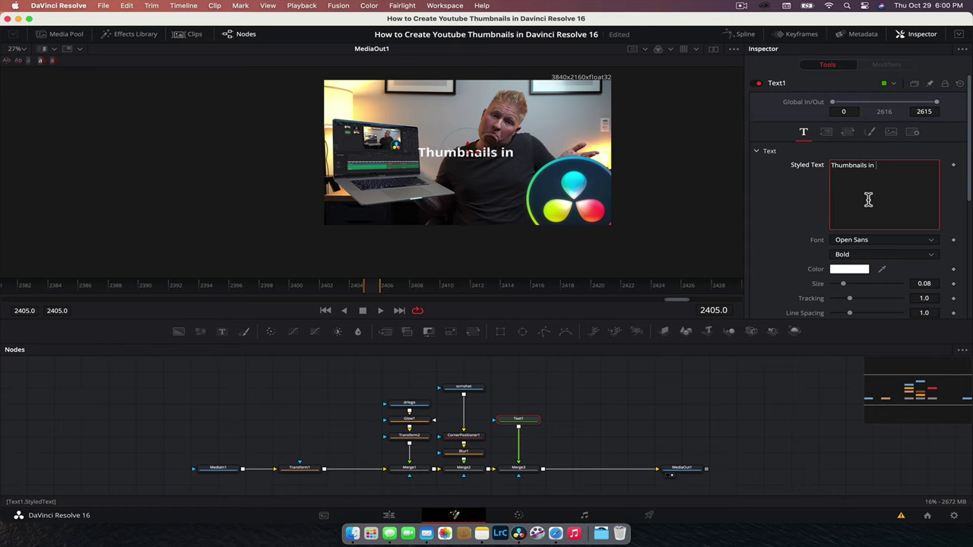
type("Resolve")
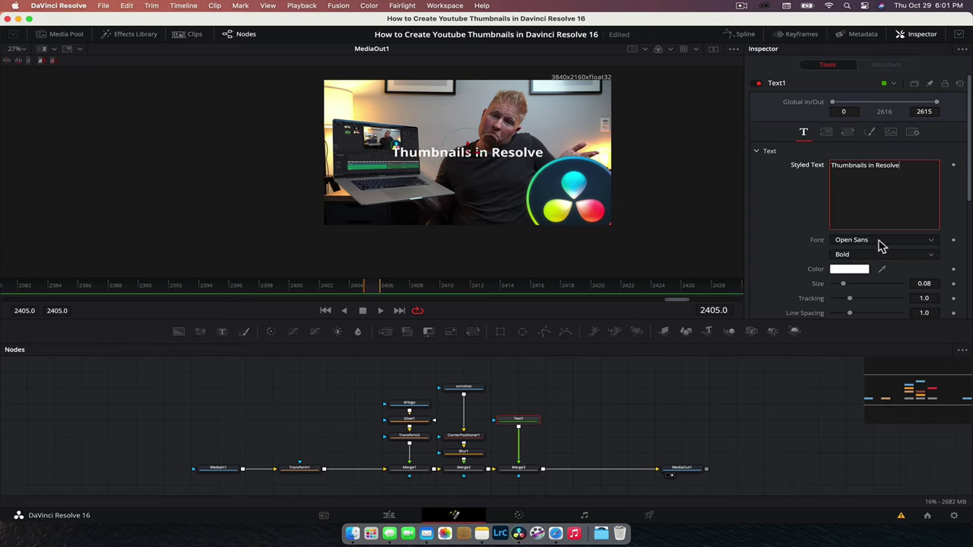
type(" 16")
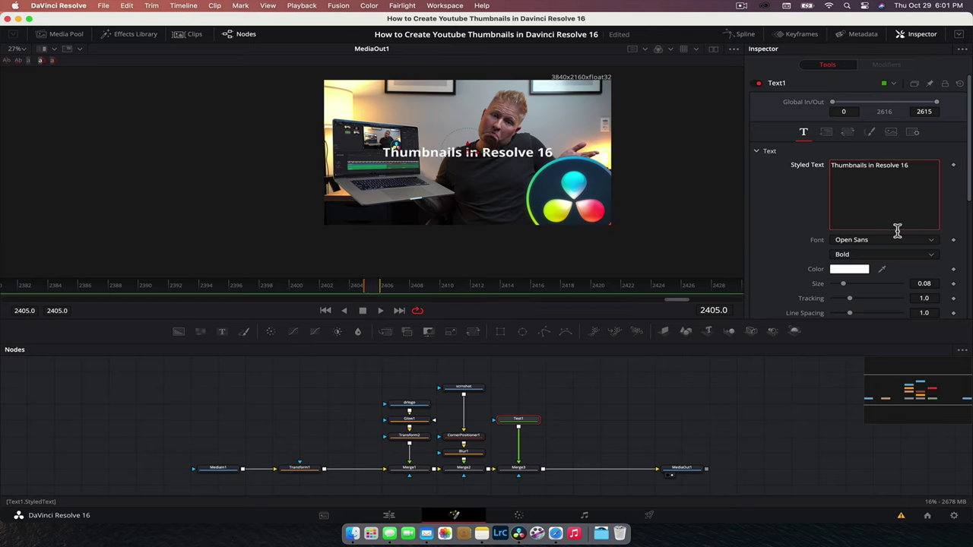
Set the title to Avenir Black Oblique, size about 0.14, tracking 0.923, line spacing 0.973.
left_click(890, 240)
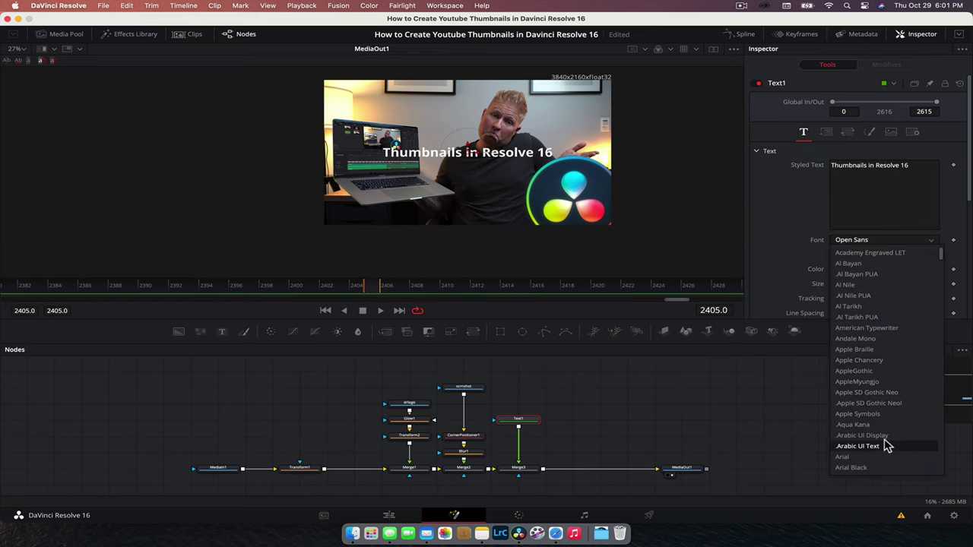
scroll(885, 447, "down", 5)
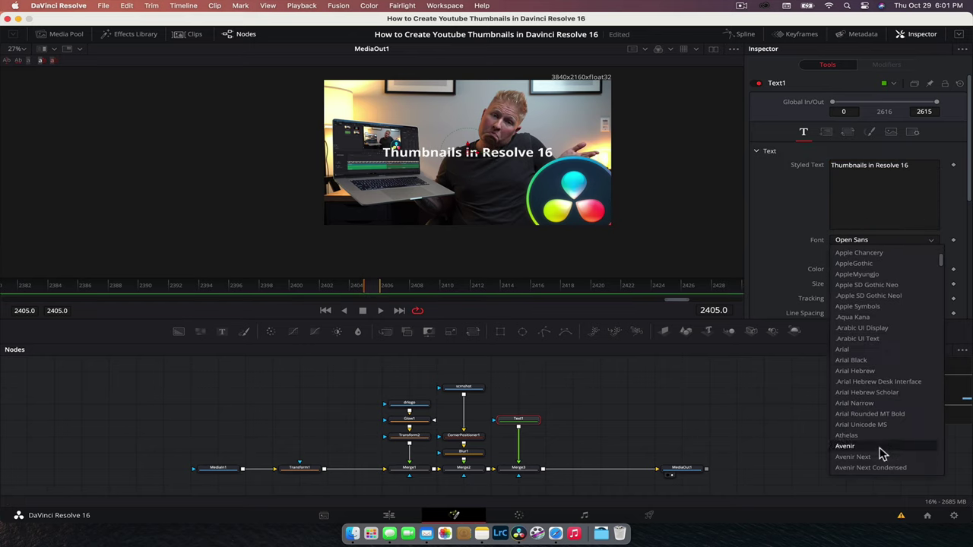
left_click(880, 447)
left_click_drag(921, 282, 937, 283)
scroll(826, 283, "down", 3)
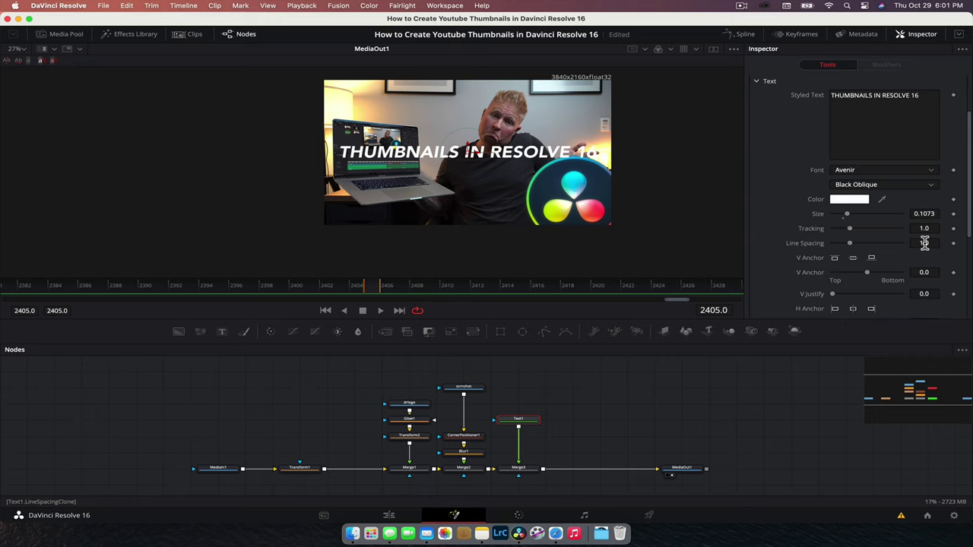
left_click_drag(925, 244, 927, 214)
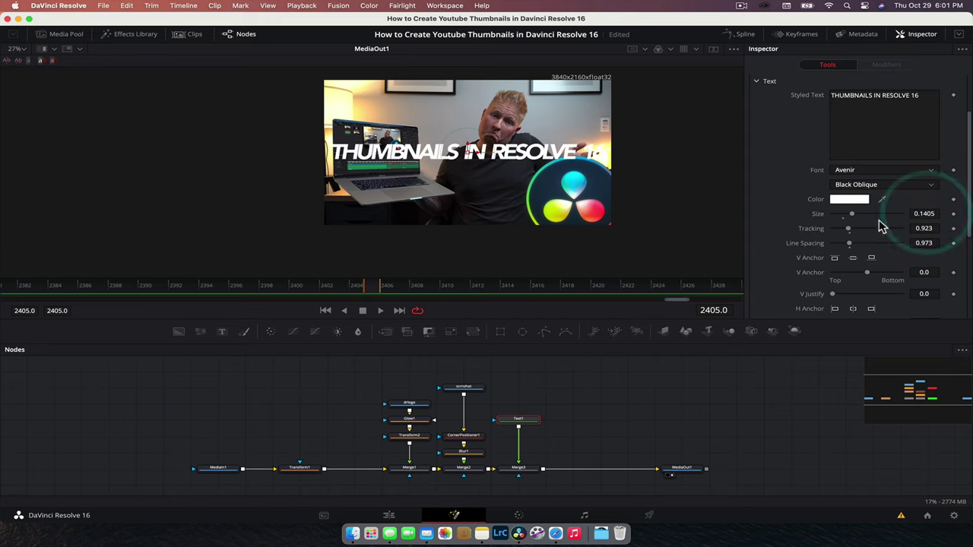
scroll(806, 195, "down", 5)
scroll(805, 198, "up", 8)
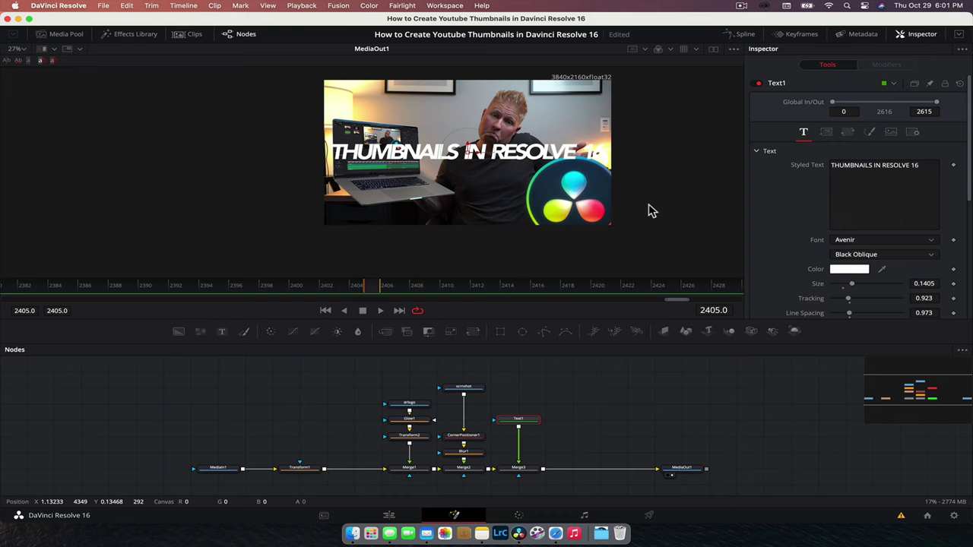
Enable shading element 2 as a black outline around the title.
left_click(869, 133)
left_click(868, 165)
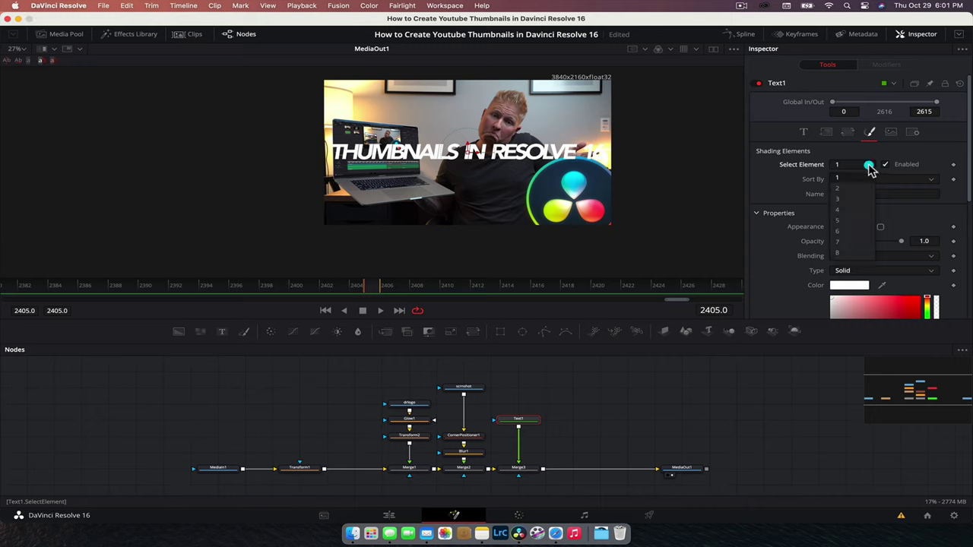
left_click(870, 166)
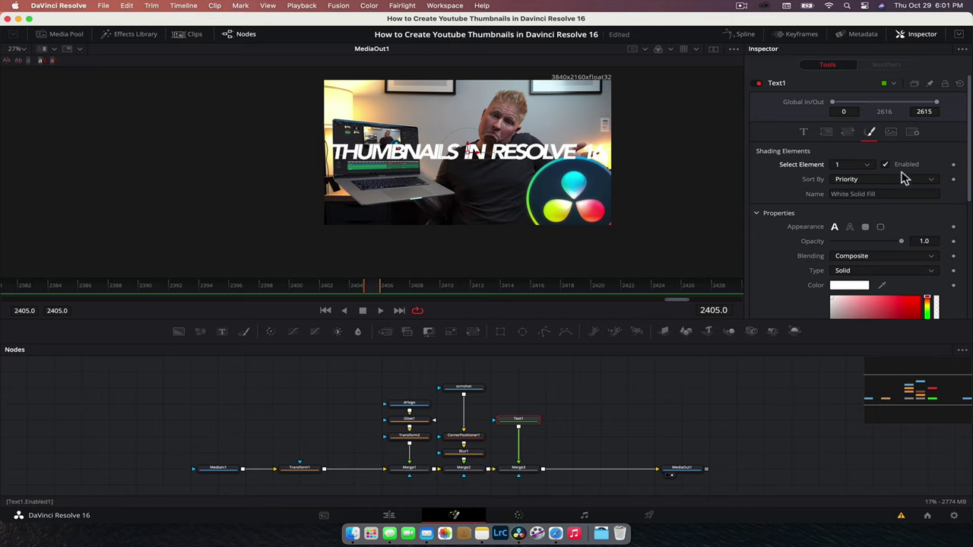
left_click(871, 166)
left_click(850, 187)
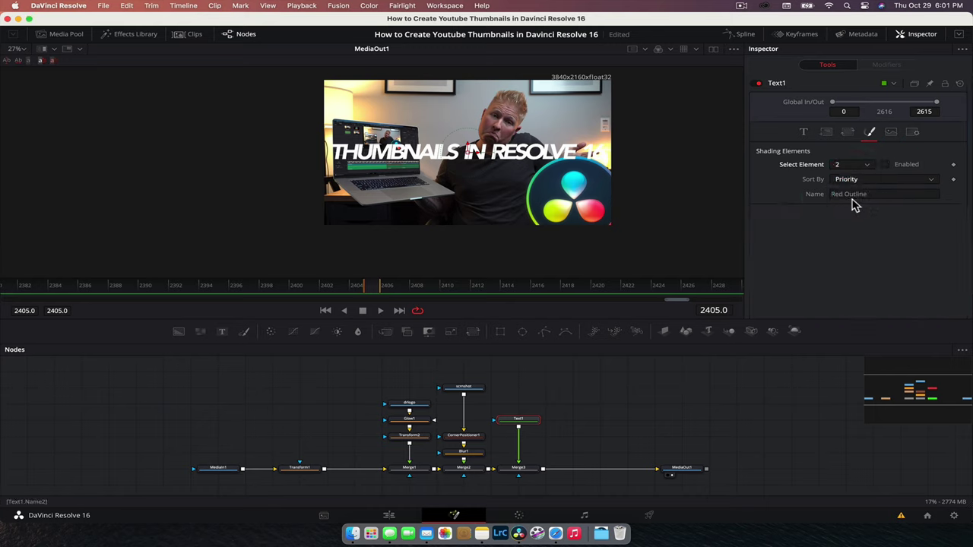
left_click(886, 165)
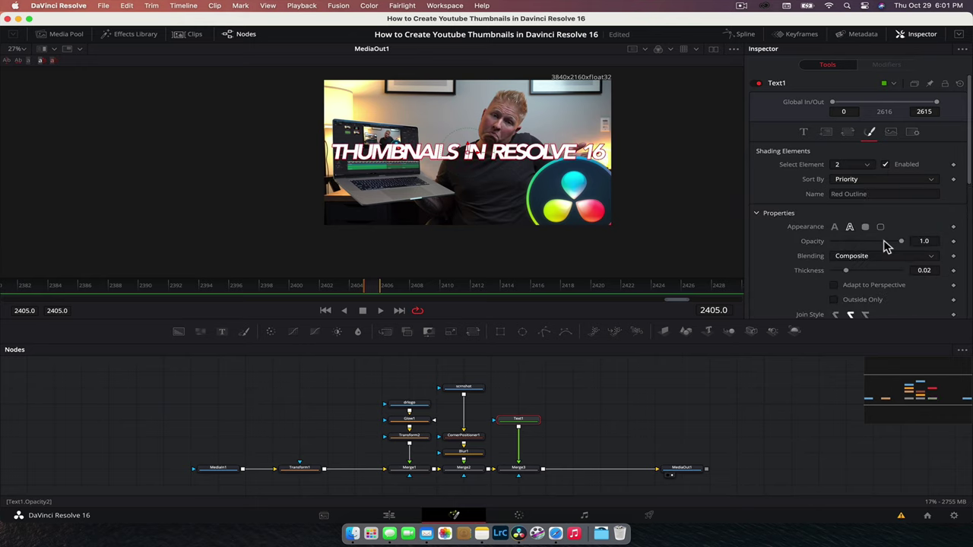
scroll(882, 243, "down", 5)
left_click_drag(885, 246, 803, 304)
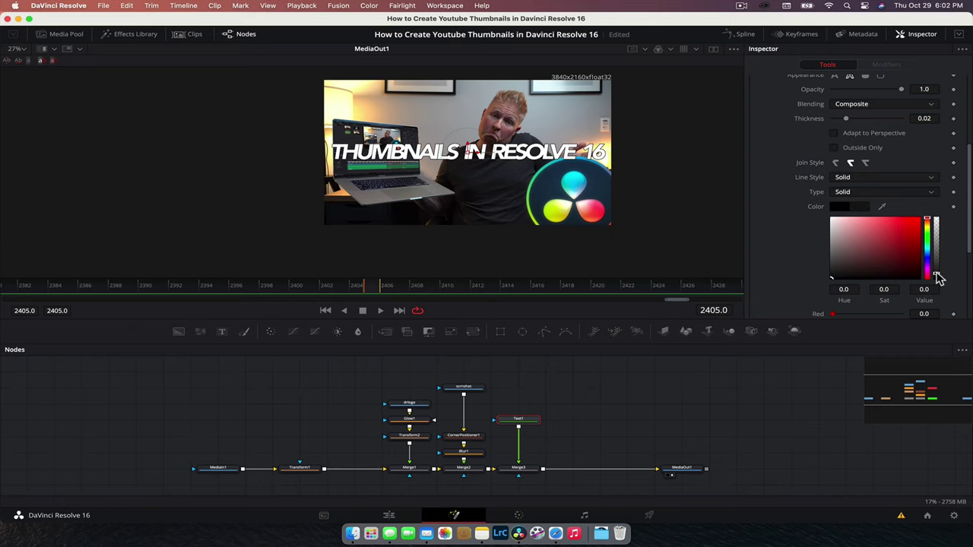
Enable the Black Shadow shading element and lower its alpha to about 0.5.
scroll(851, 190, "up", 5)
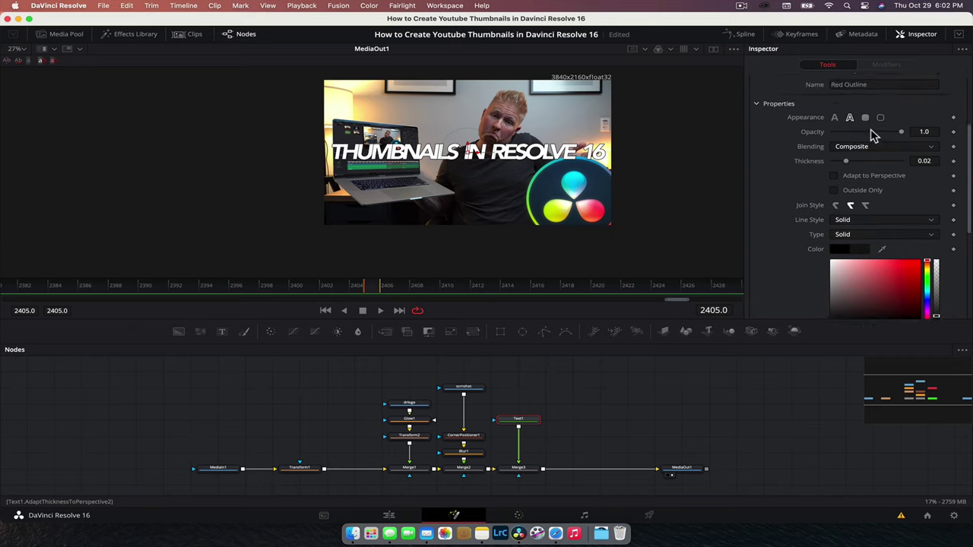
left_click(867, 139)
left_click(859, 173)
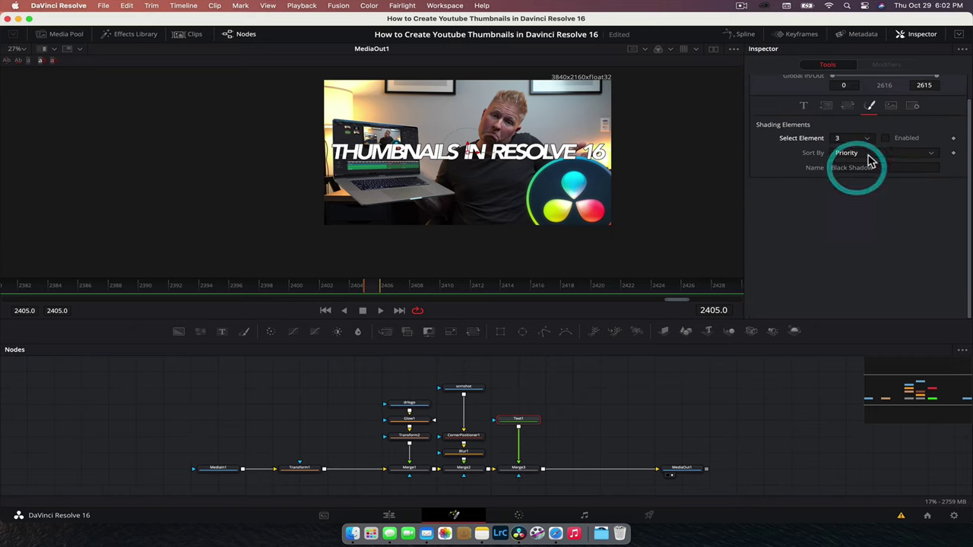
left_click(886, 138)
scroll(883, 199, "down", 4)
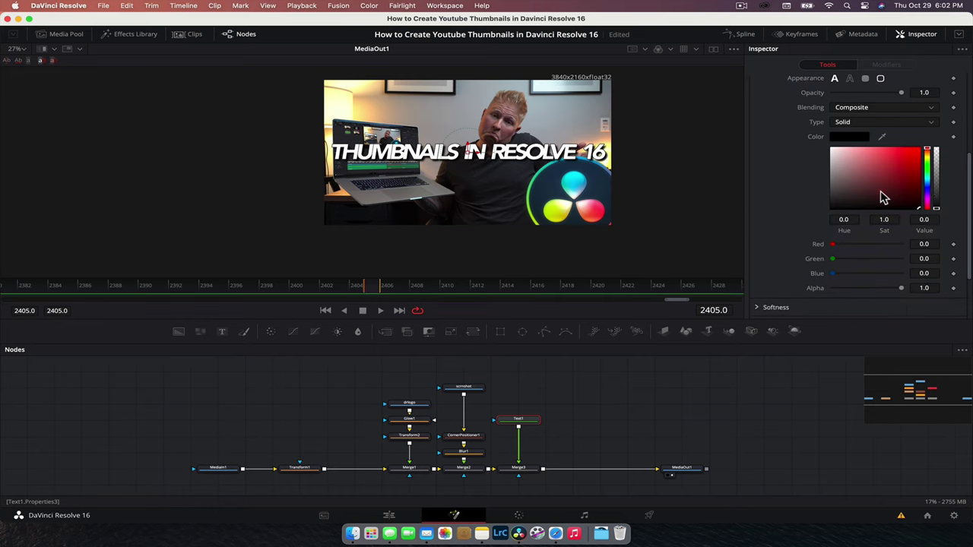
left_click_drag(940, 193, 938, 183)
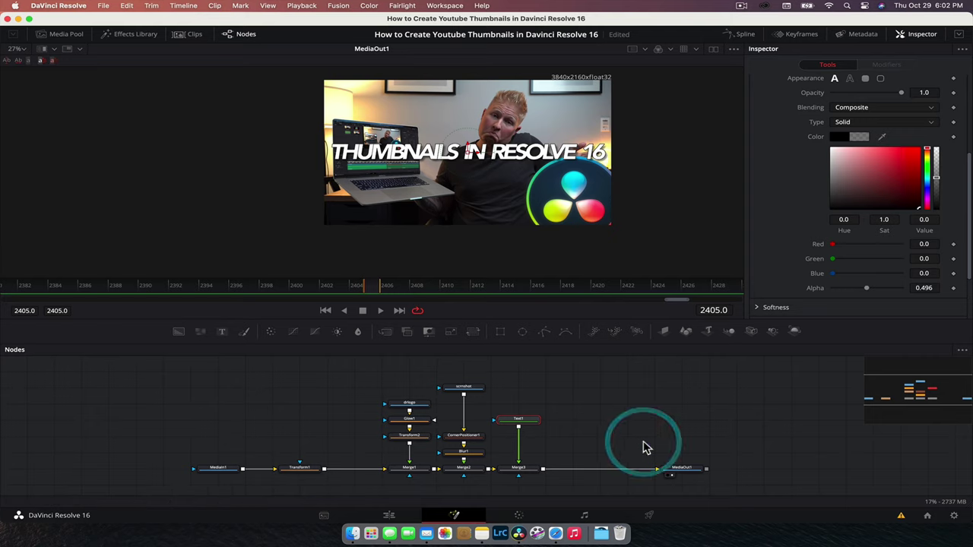
left_click_drag(687, 468, 740, 469)
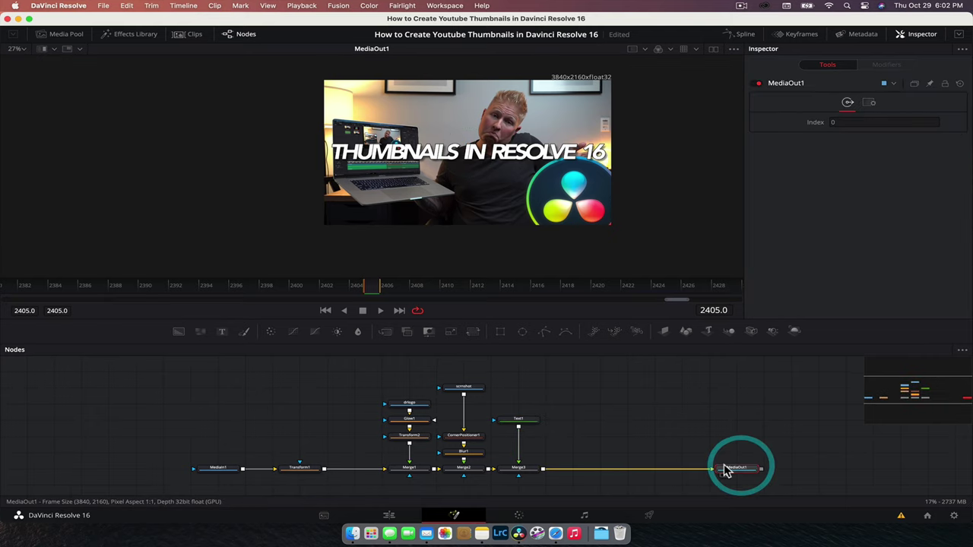
Insert a Color Corrector node right after MediaIn1.
left_click(561, 419)
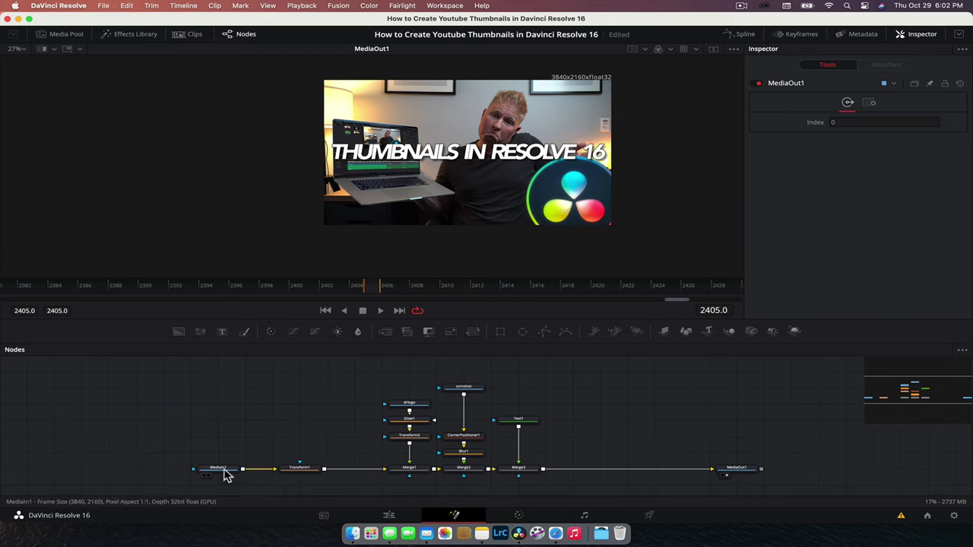
left_click_drag(224, 469, 159, 469)
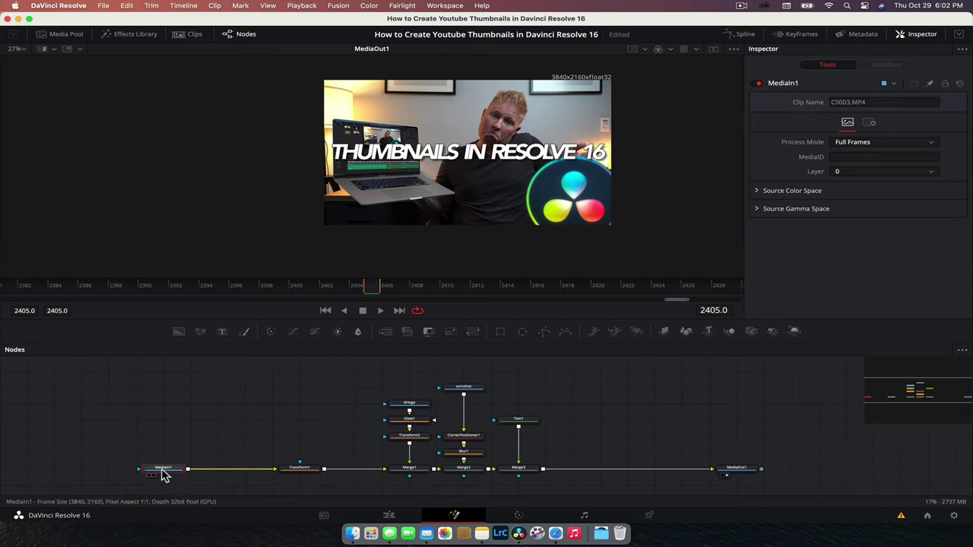
mouse_move(162, 469)
left_mouse_down()
mouse_move(223, 471)
mouse_move(144, 470)
left_mouse_up()
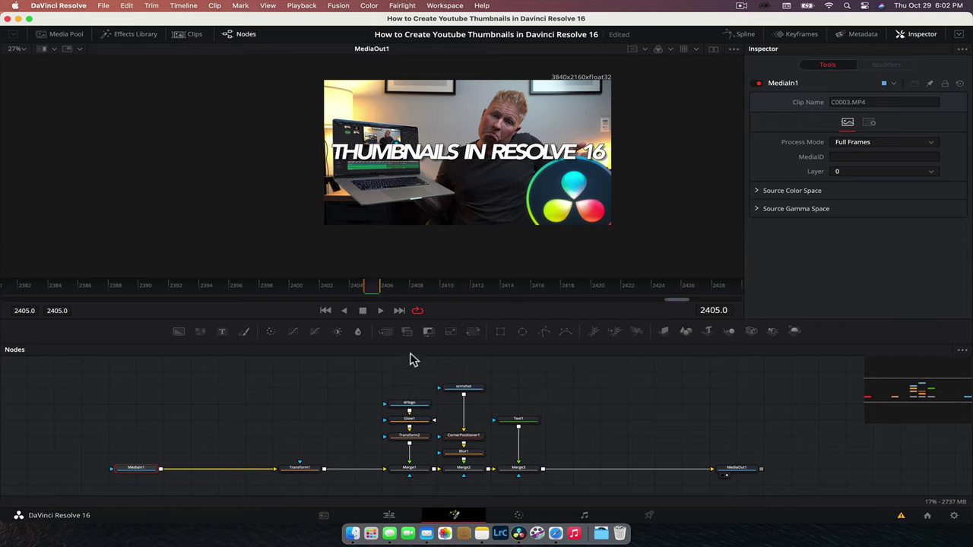
key("shift+space")
type("colo")
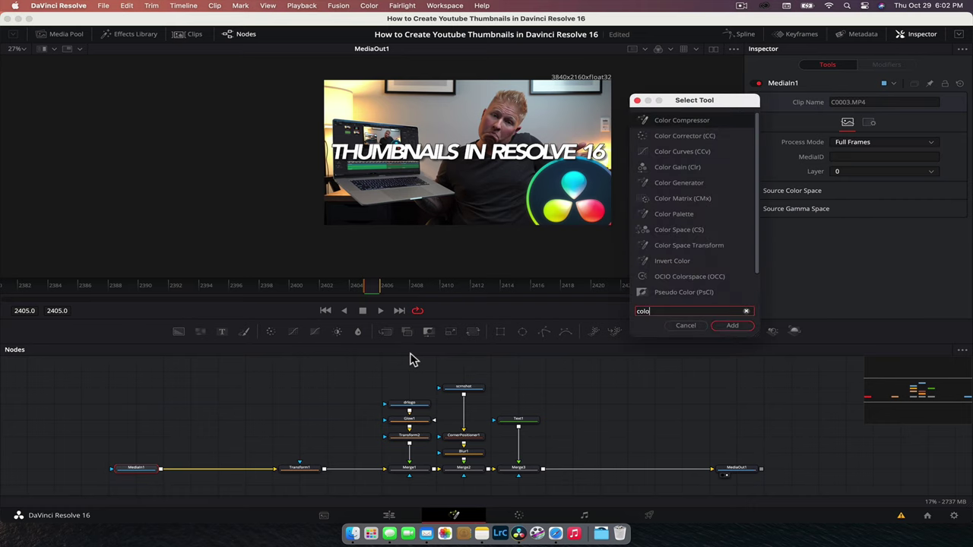
key("Down")
key("Return")
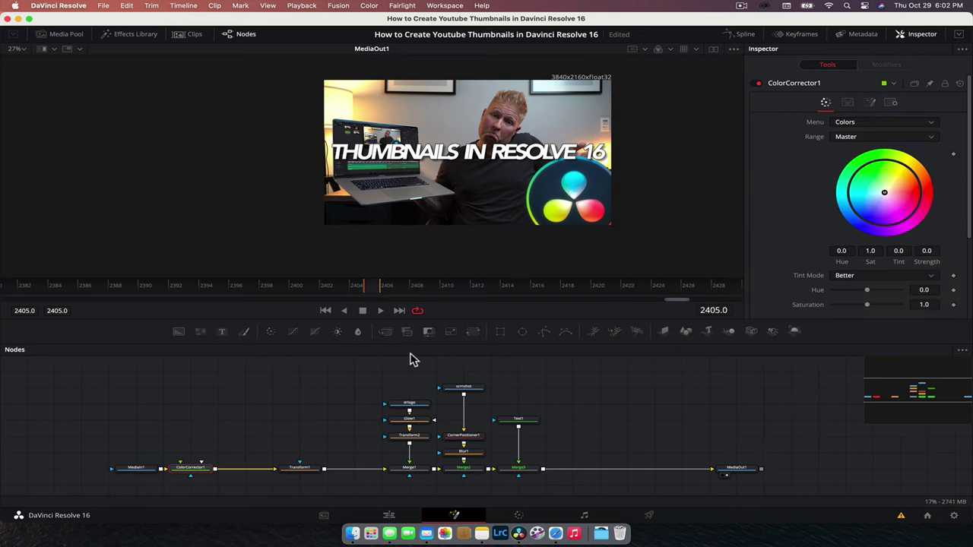
Nudge the shadows, midtones and highlights color wheels slightly off centre for a subtle tint.
left_click(909, 137)
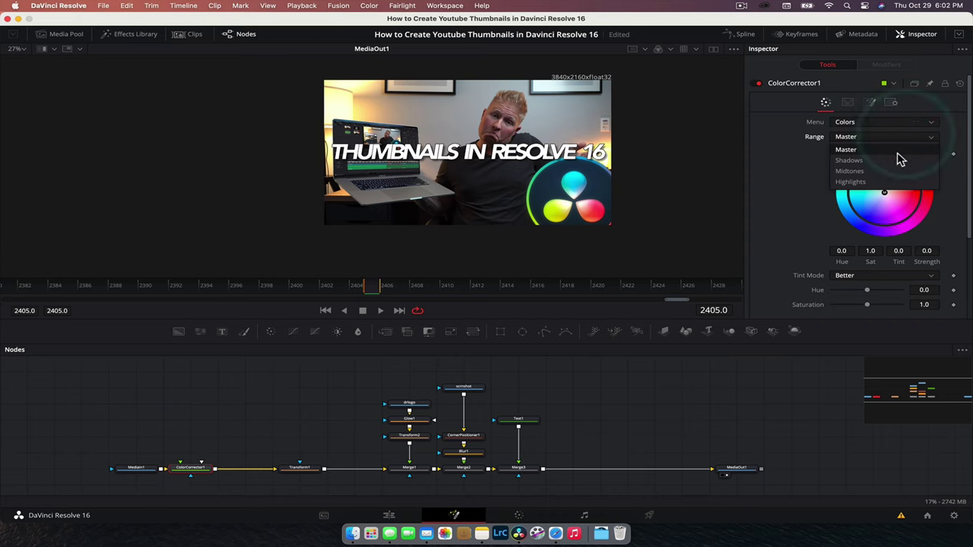
left_click(845, 147)
mouse_move(882, 198)
left_mouse_down()
mouse_move(842, 222)
mouse_move(878, 200)
left_mouse_up()
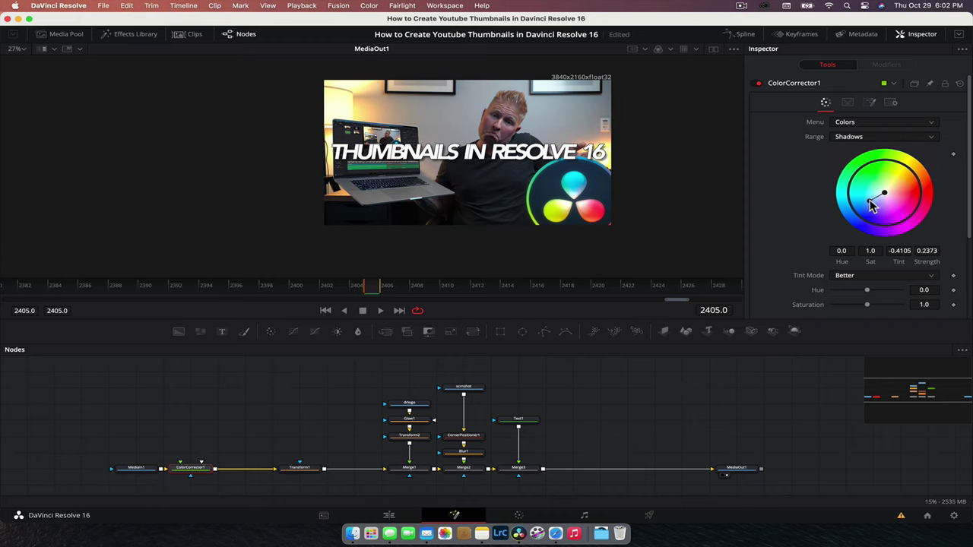
left_click(886, 137)
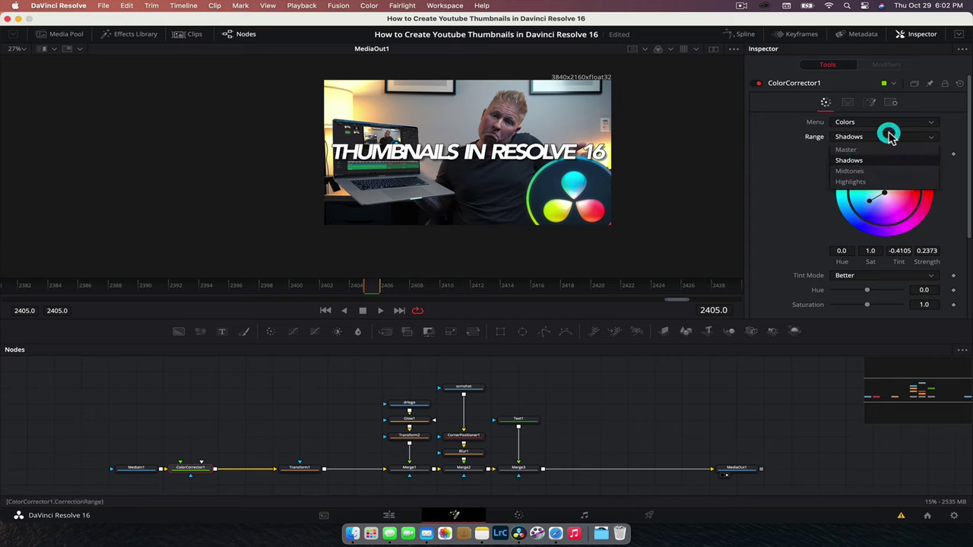
left_click(884, 172)
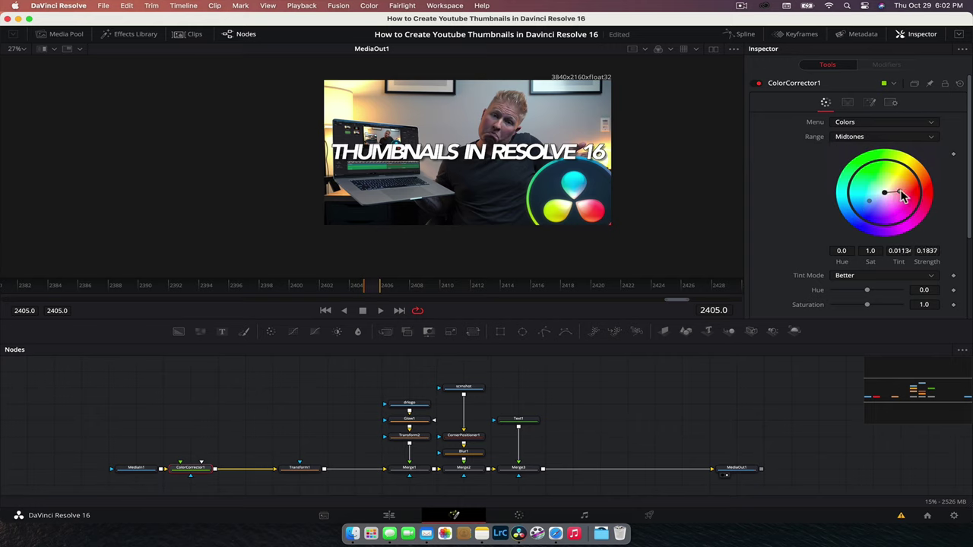
left_click_drag(903, 196, 896, 198)
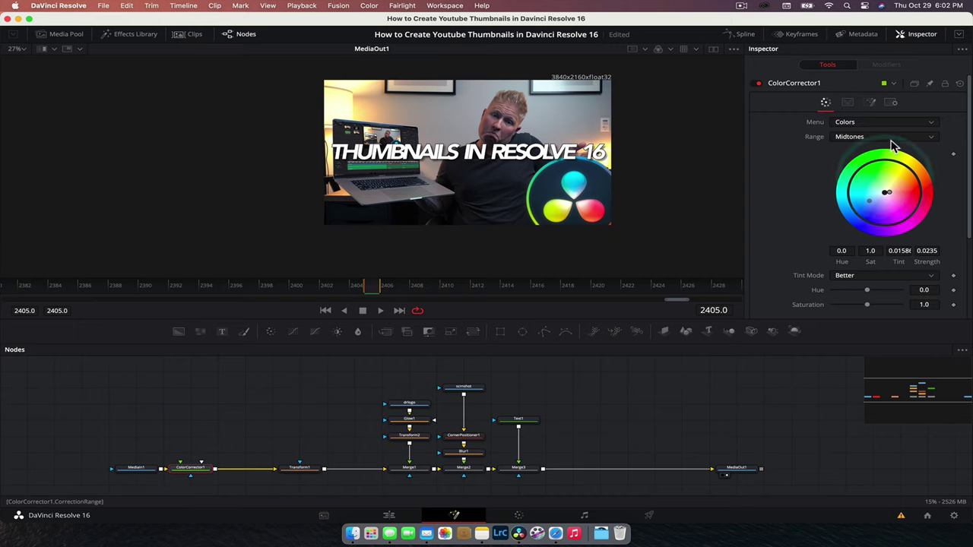
left_click(886, 139)
left_click(875, 184)
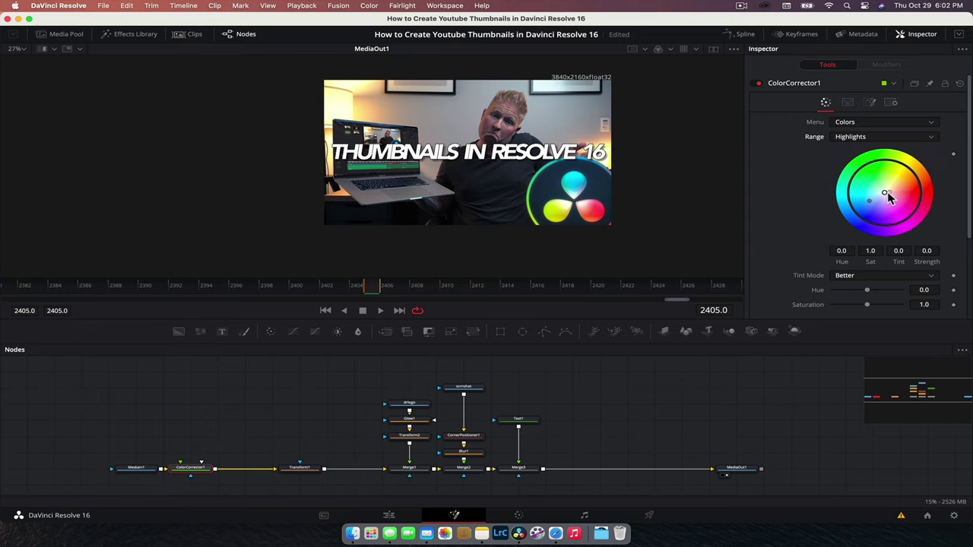
mouse_move(886, 192)
left_mouse_down()
mouse_move(906, 195)
mouse_move(887, 191)
left_mouse_up()
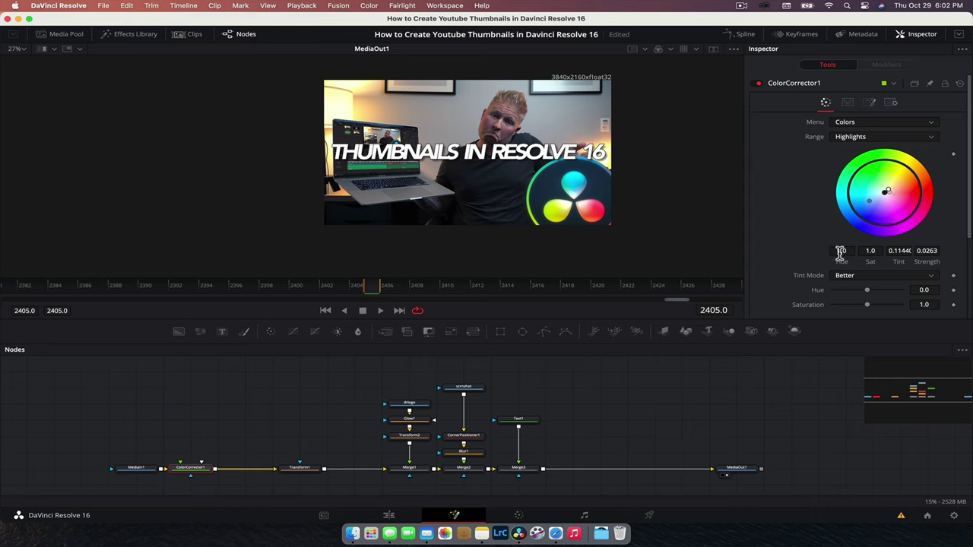
Raise the Master range saturation of ColorCorrector1 to 1.33.
scroll(841, 253, "down", 5)
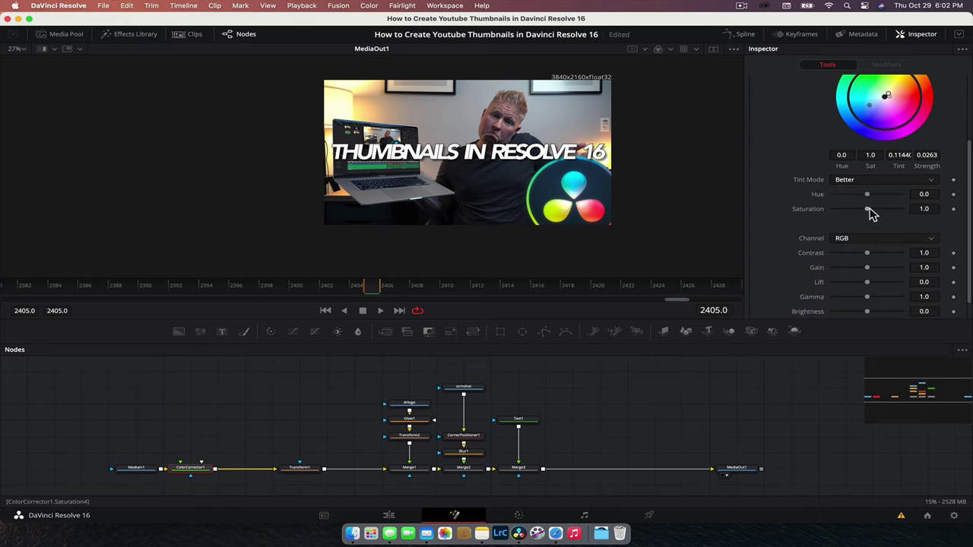
scroll(847, 224, "up", 5)
left_click(862, 136)
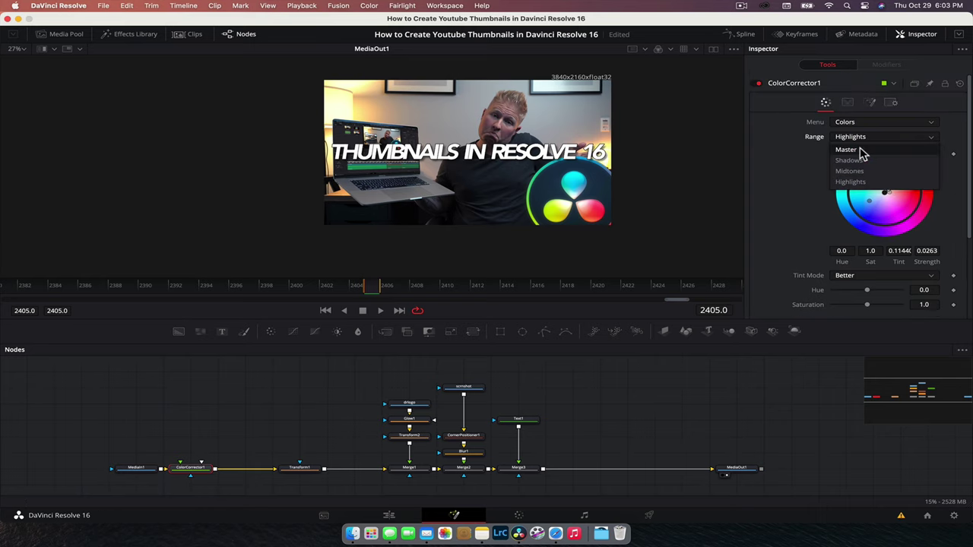
left_click(860, 150)
scroll(836, 262, "down", 6)
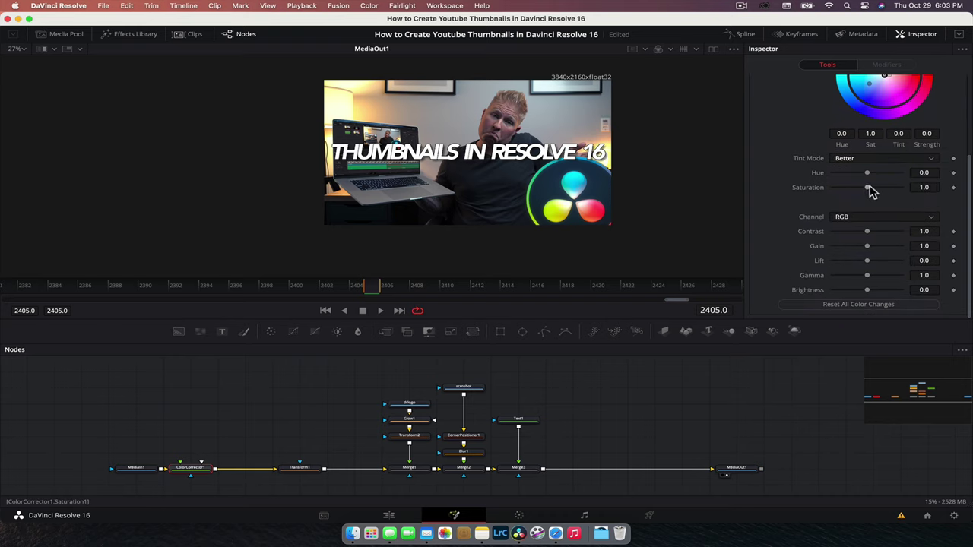
left_click_drag(871, 193, 879, 192)
Toggle ColorCorrector1 off and on to compare, then select only ColorCorrector1.
scroll(836, 251, "up", 5)
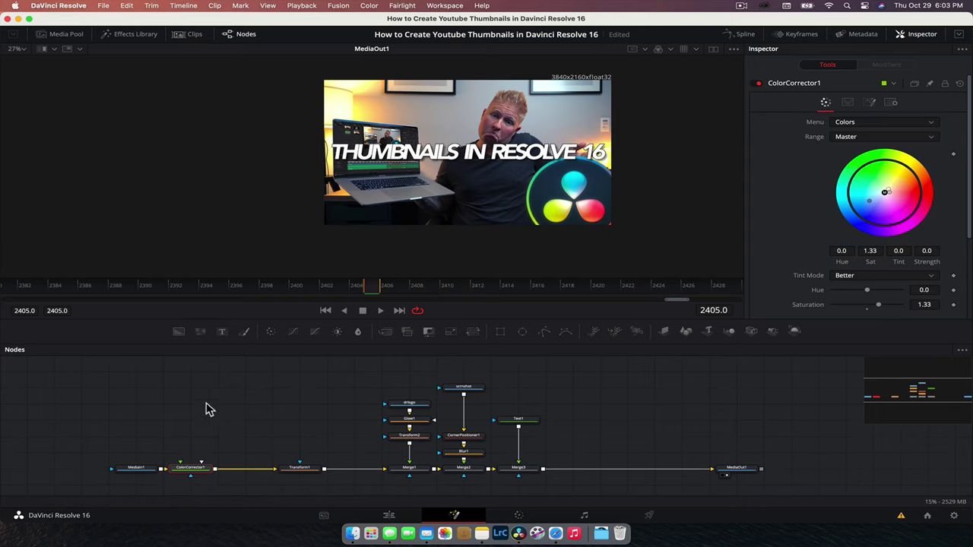
left_click(757, 83)
left_click(757, 83)
left_click_drag(91, 438, 161, 459)
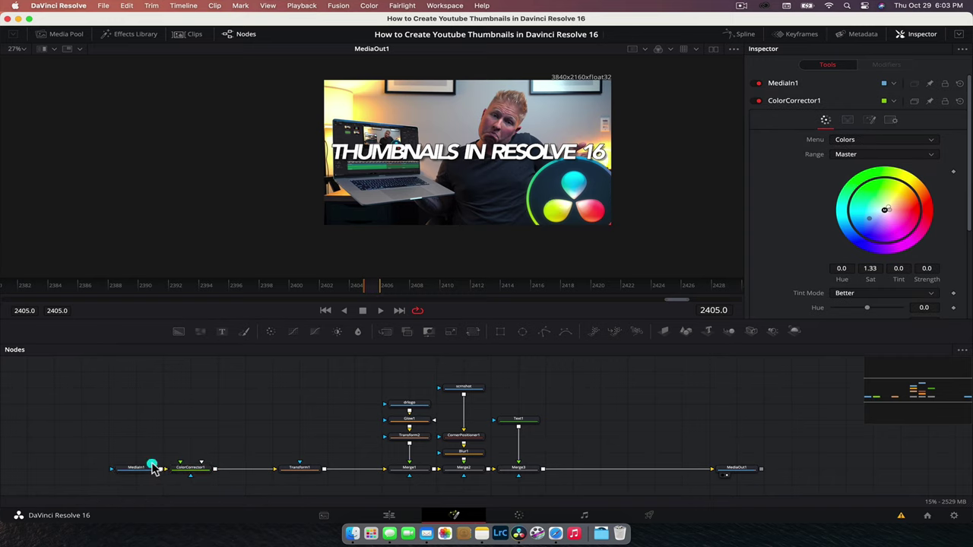
left_click(193, 468)
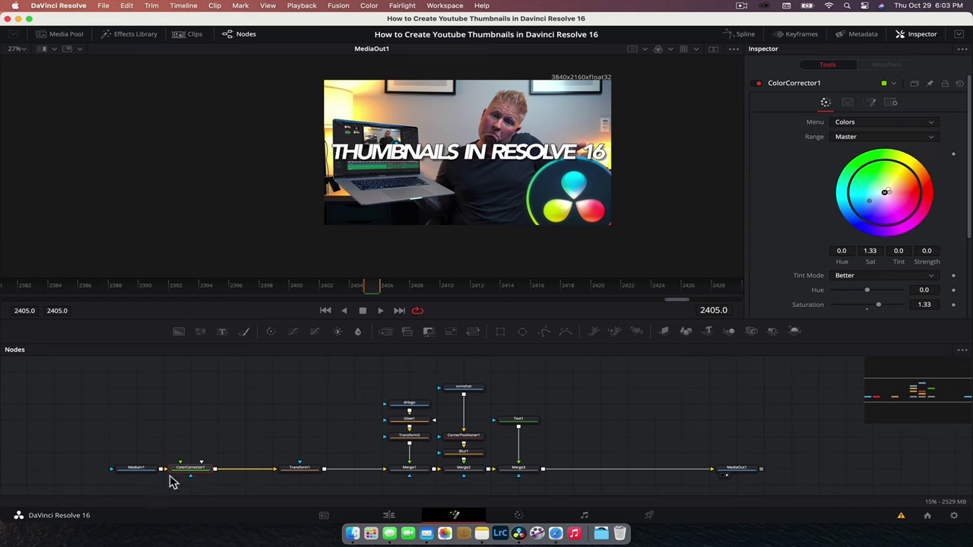
Insert a Vignette node after ColorCorrector1, darkening the edges at size 0.8933, softness 0.7.
left_click(181, 411)
left_click(194, 468)
key("shift+space")
type("colo")
key("BackSpace")
key("BackSpace")
key("BackSpace")
key("BackSpace")
type("vign")
key("Return")
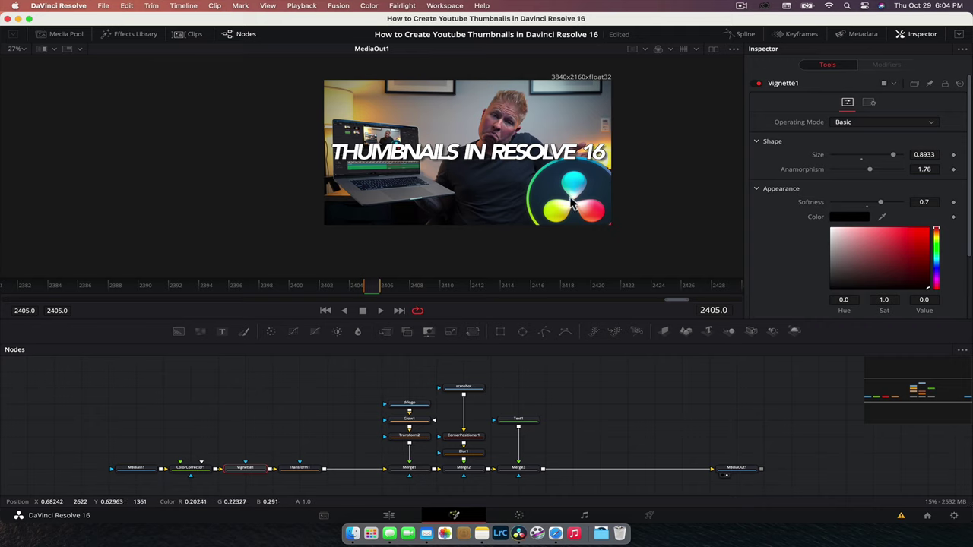
left_click(518, 516)
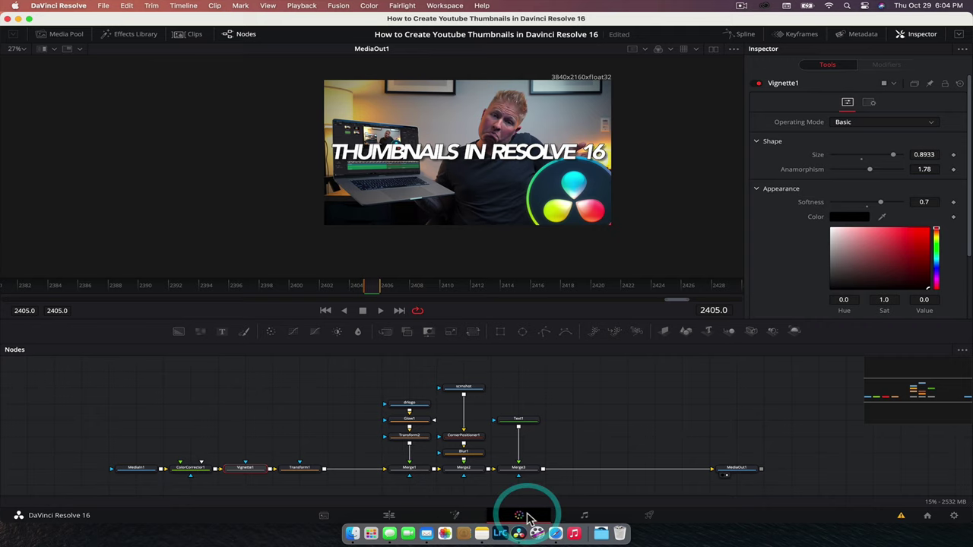
Grab still 1.2.1 of the current frame via View > Stills and show the Gallery.
left_click_drag(566, 107, 594, 139)
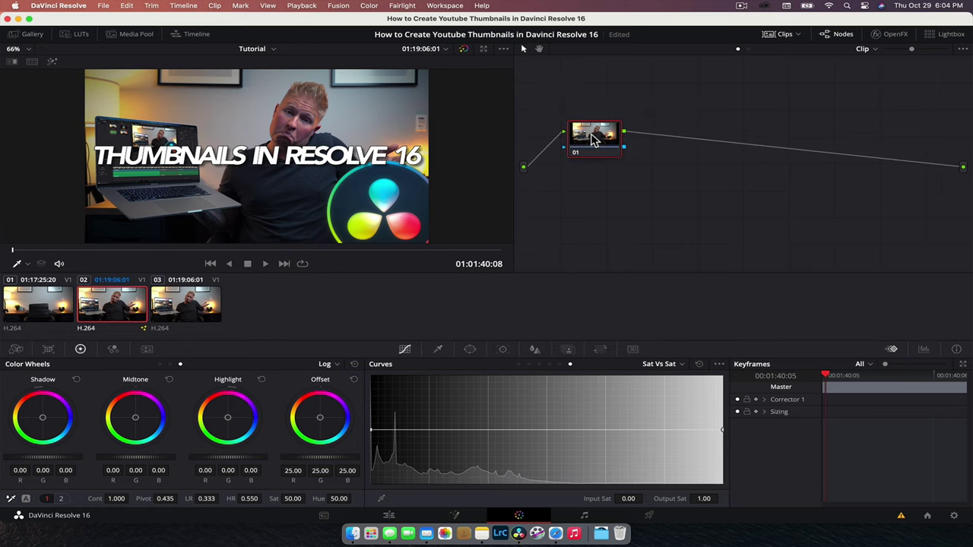
left_click(274, 6)
mouse_move(395, 20)
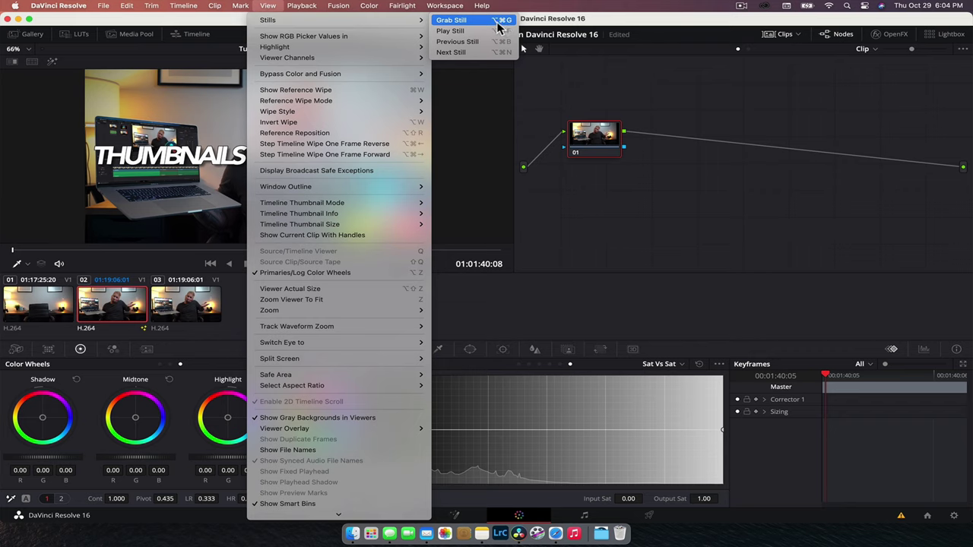
left_click(497, 21)
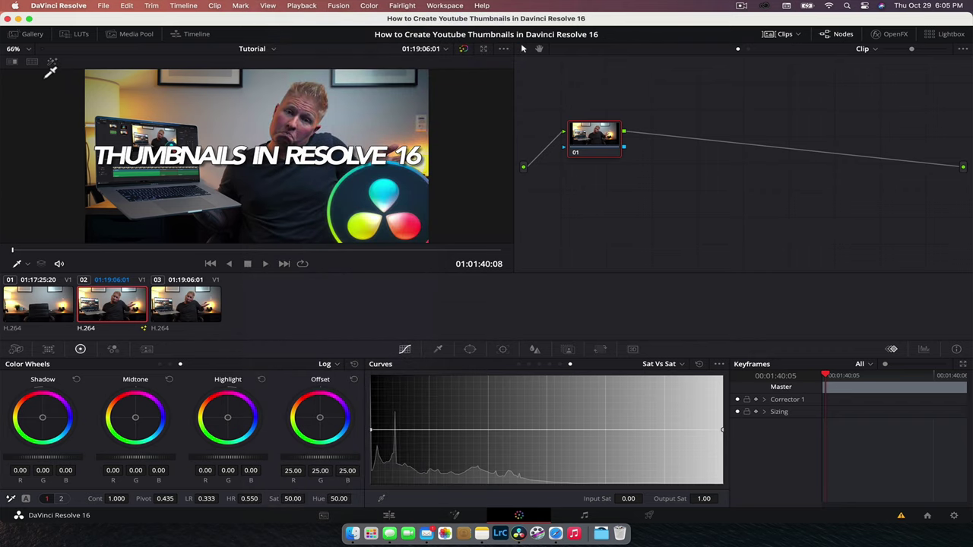
left_click(32, 38)
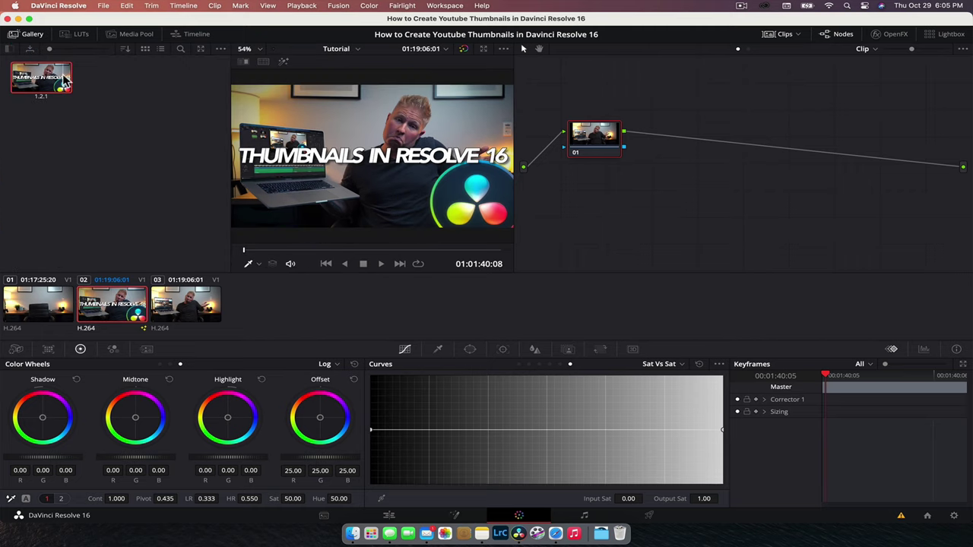
Export still 1.2.1, browsing to Desktop > project folder > Wrender > Thumbnail.
right_click(65, 82)
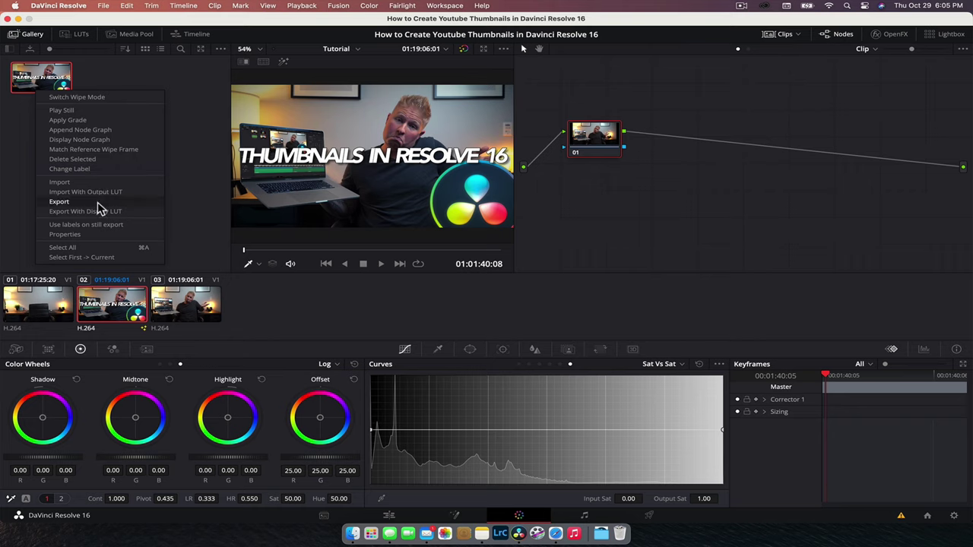
left_click(59, 201)
left_click(200, 106)
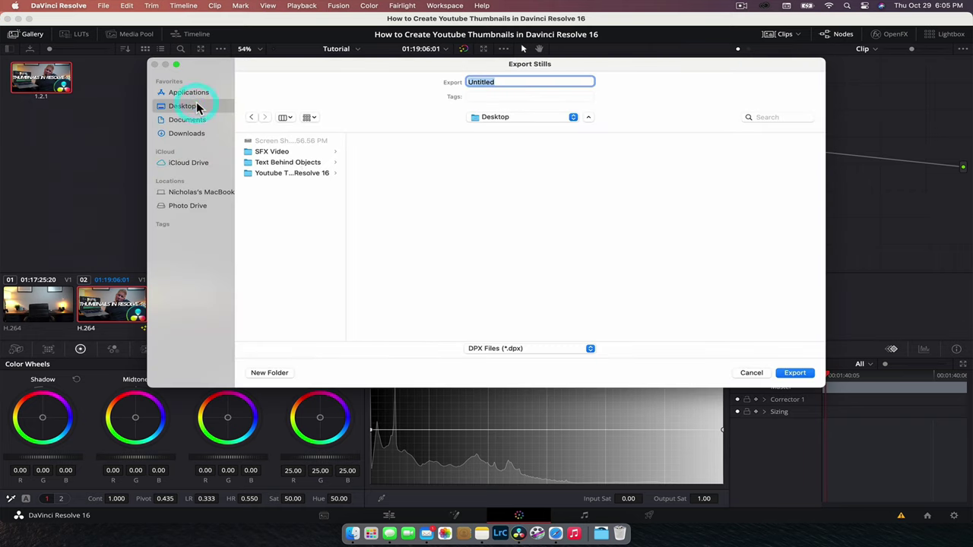
left_click(303, 174)
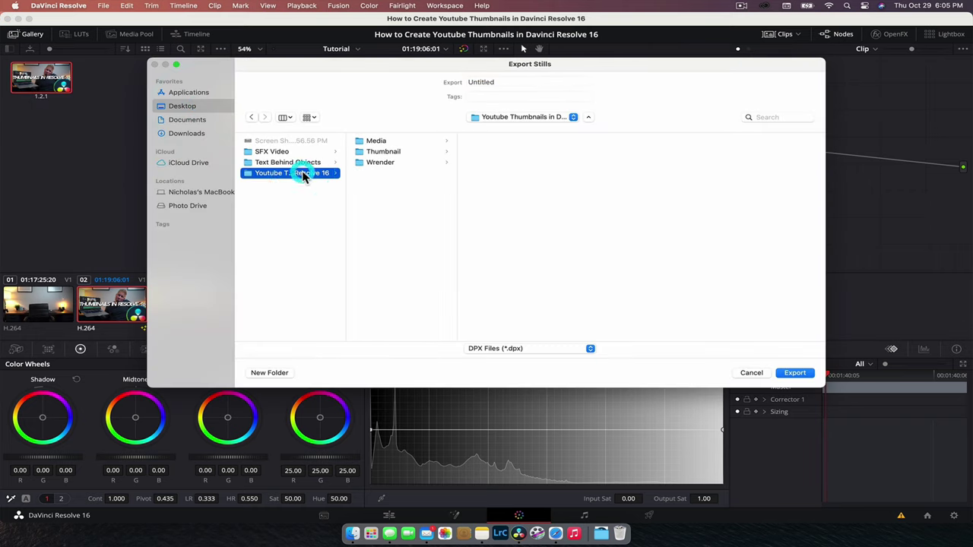
left_click(383, 166)
left_click(396, 152)
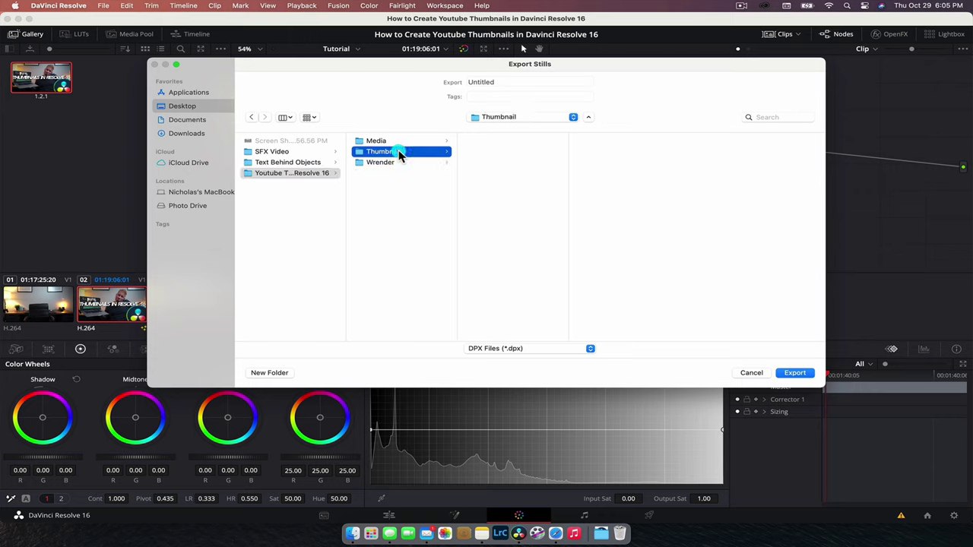
Name the file 'thumbnail', choose JPEG Files as the format, and export it.
left_click(509, 81)
type("thumbnail")
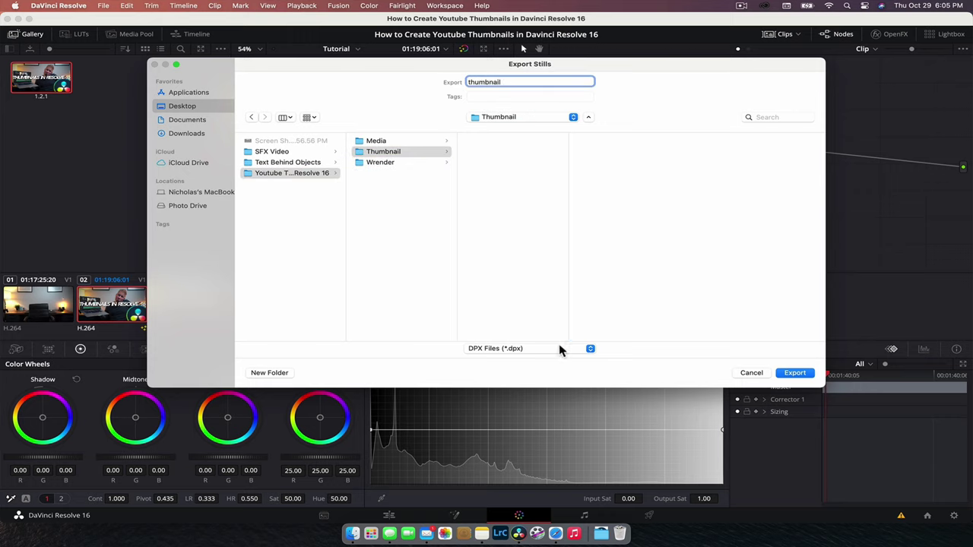
left_click(559, 346)
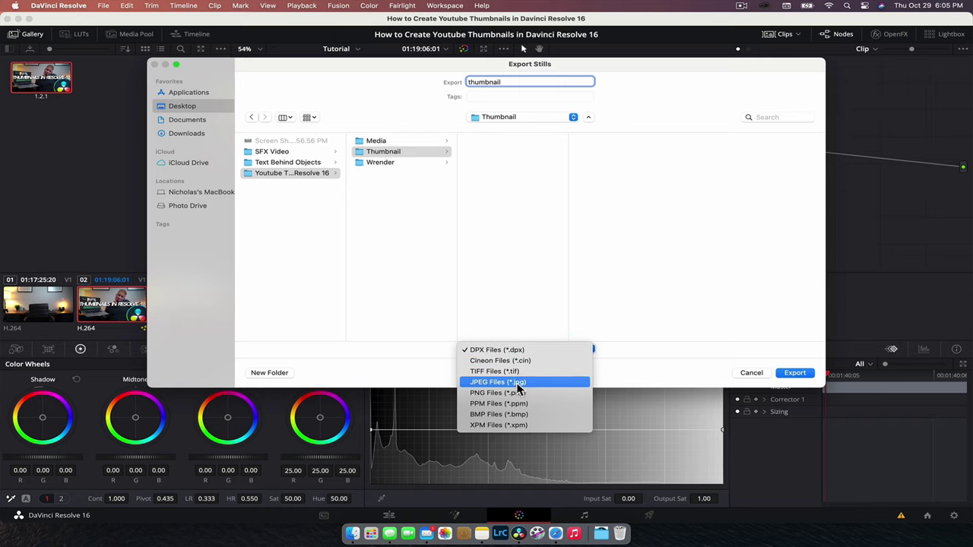
left_click(518, 386)
left_click(562, 348)
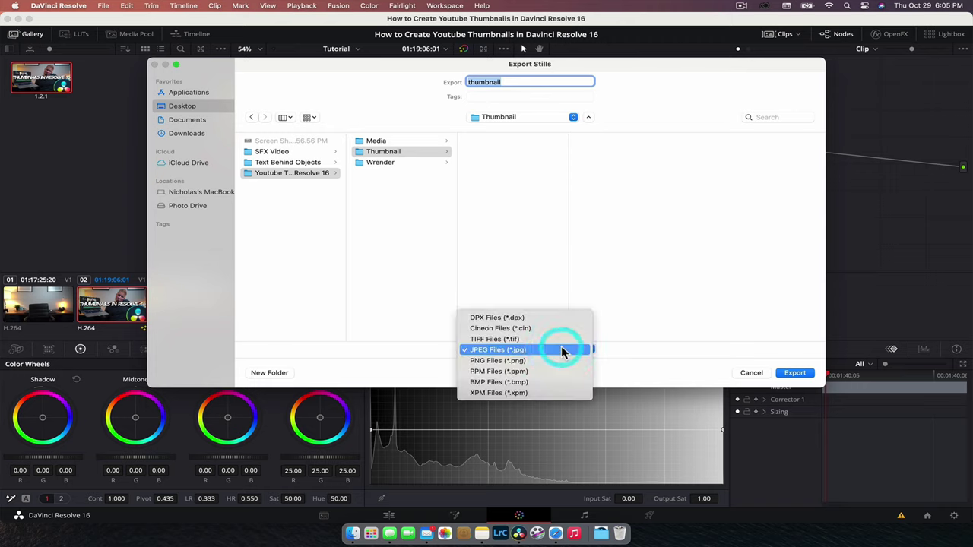
left_click(651, 358)
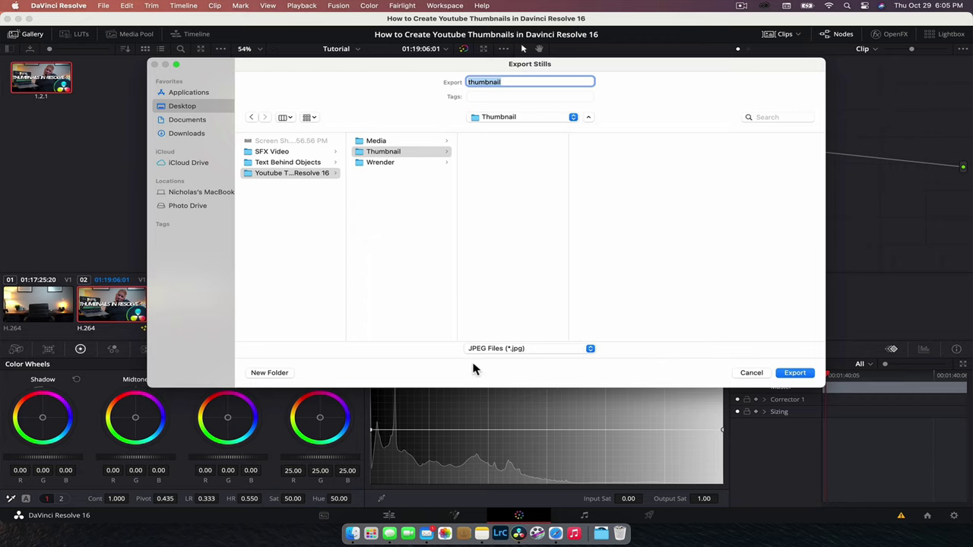
left_click(795, 373)
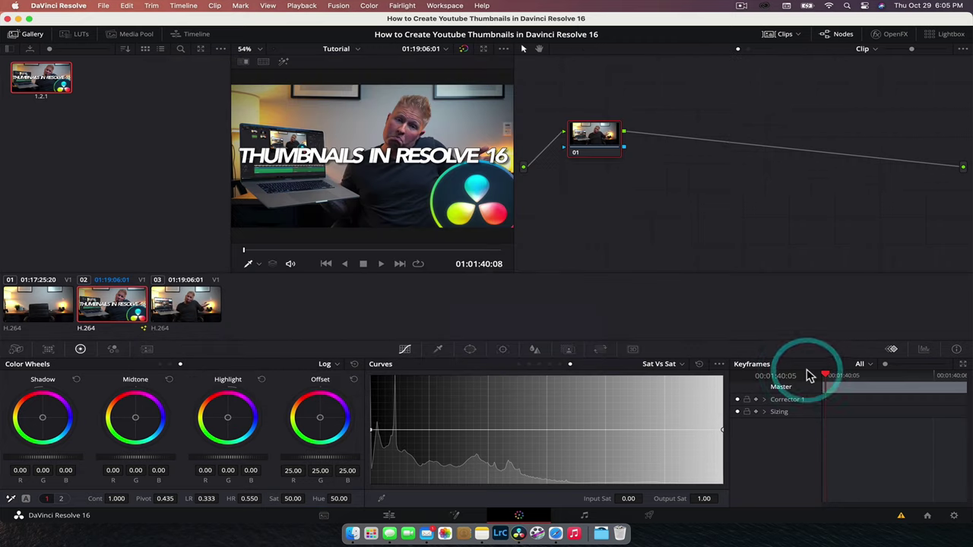